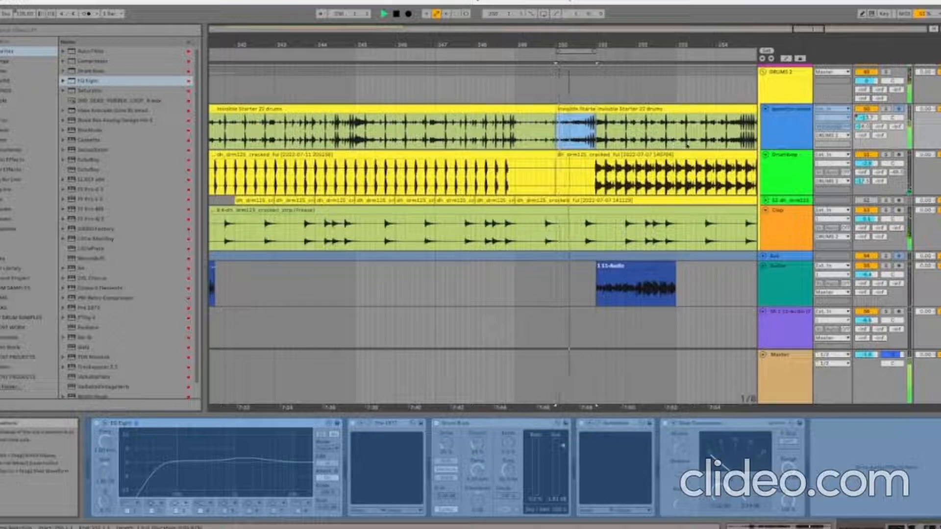
# Step: Solo the Invisible Starter 22 drums track and listen to its section leading through bar 250
pyautogui.press('space')
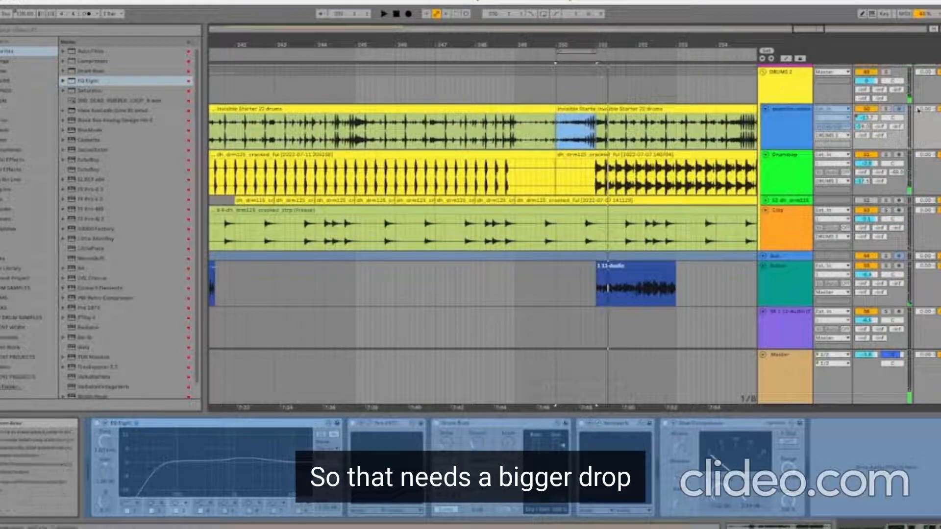
pyautogui.click(886, 109)
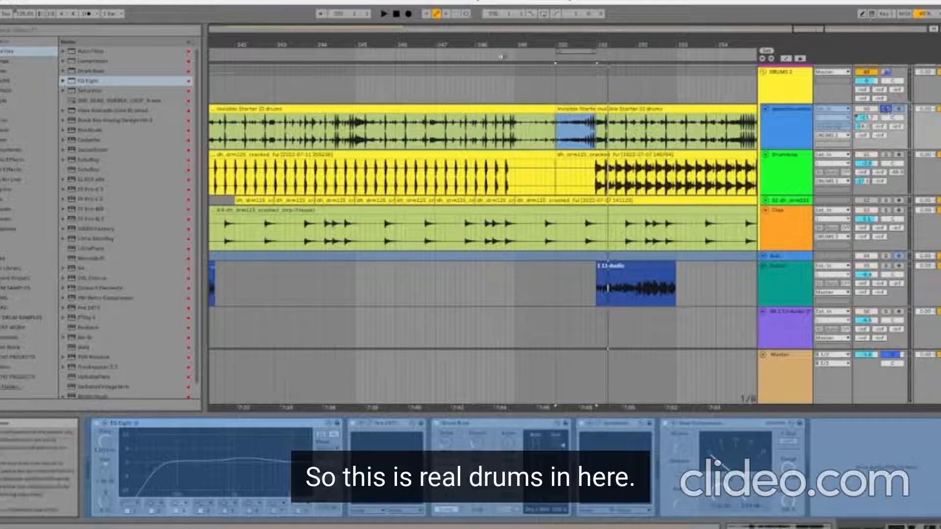
pyautogui.click(497, 56)
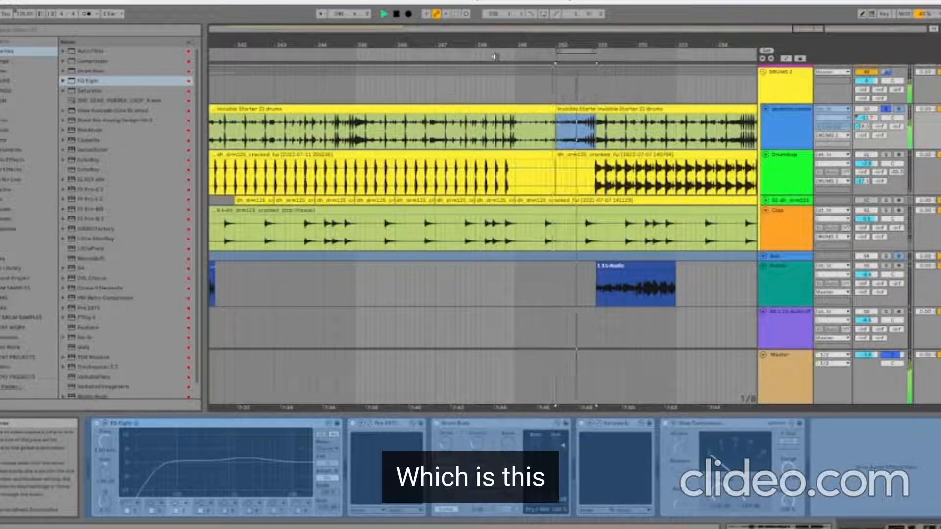
pyautogui.press('space')
# Step: Turn off the solo on the Invisible Starter 22 drums track and insert an audio track below it
pyautogui.click(795, 123)
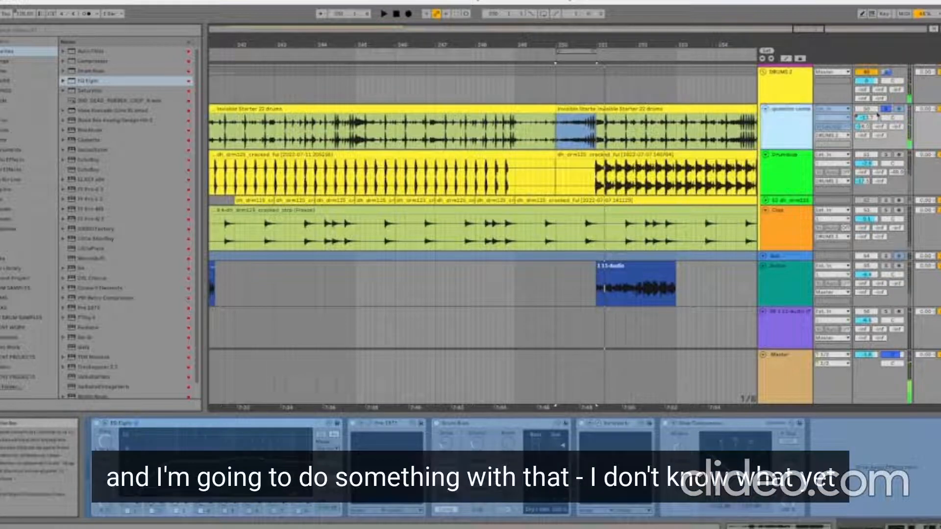
pyautogui.click(886, 108)
pyautogui.click(790, 109)
pyautogui.click(786, 97)
pyautogui.click(783, 123)
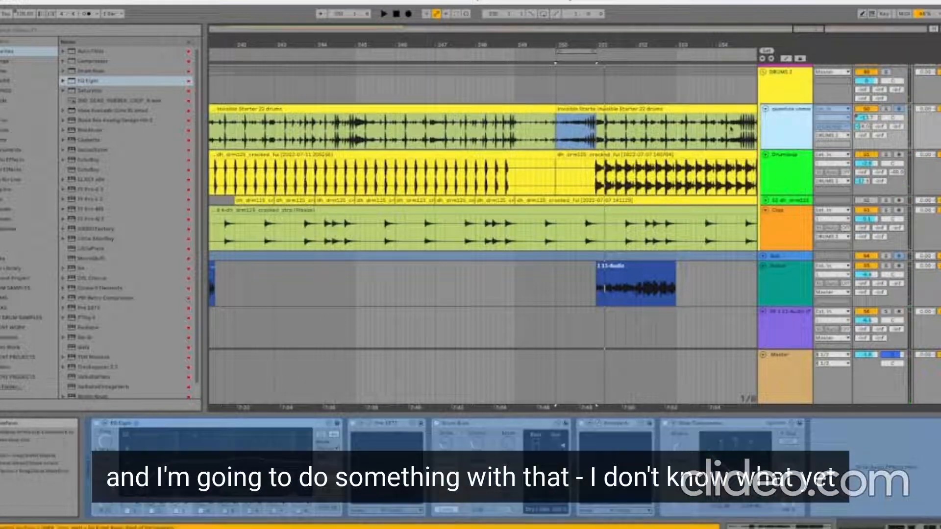
pyautogui.rightClick(782, 117)
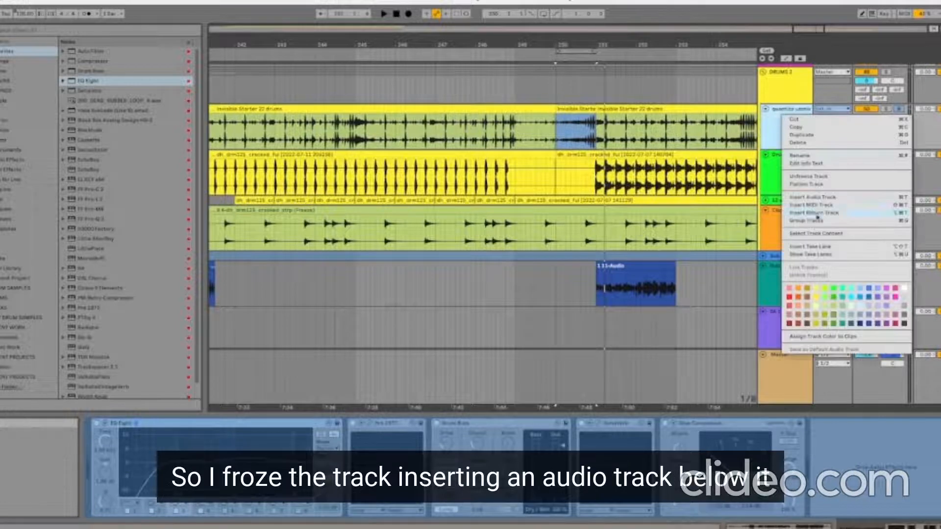
pyautogui.click(812, 198)
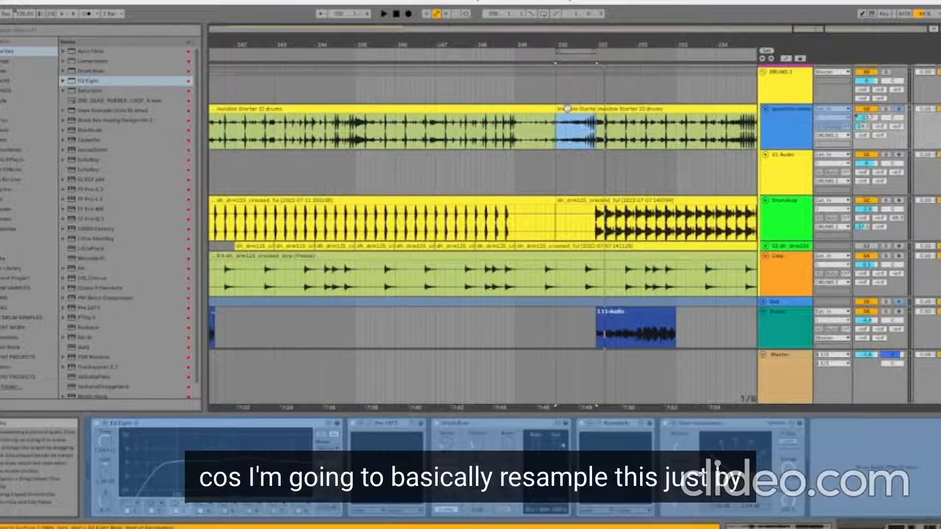
# Step: Copy the frozen drum clip at bar 250 onto the new audio track and deactivate the original clip
pyautogui.moveTo(567, 108); pyautogui.dragTo(567, 166)
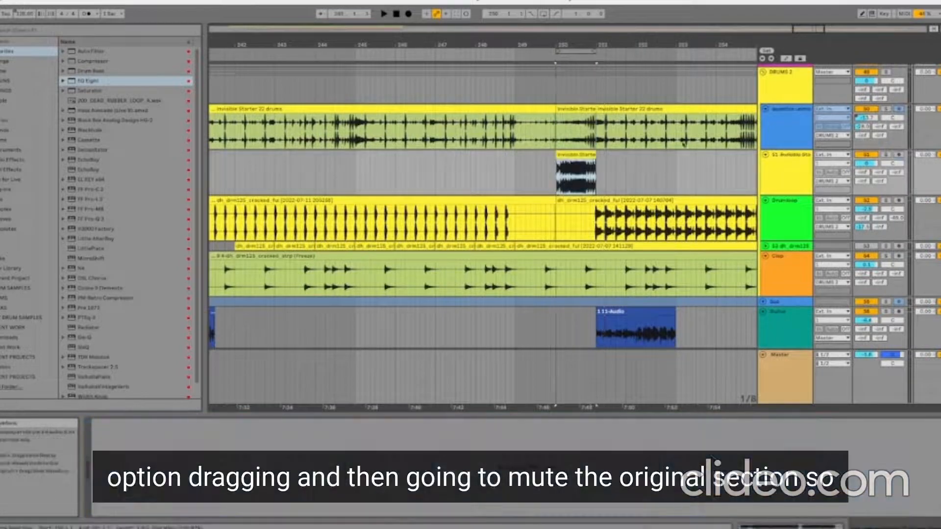
pyautogui.click(581, 108)
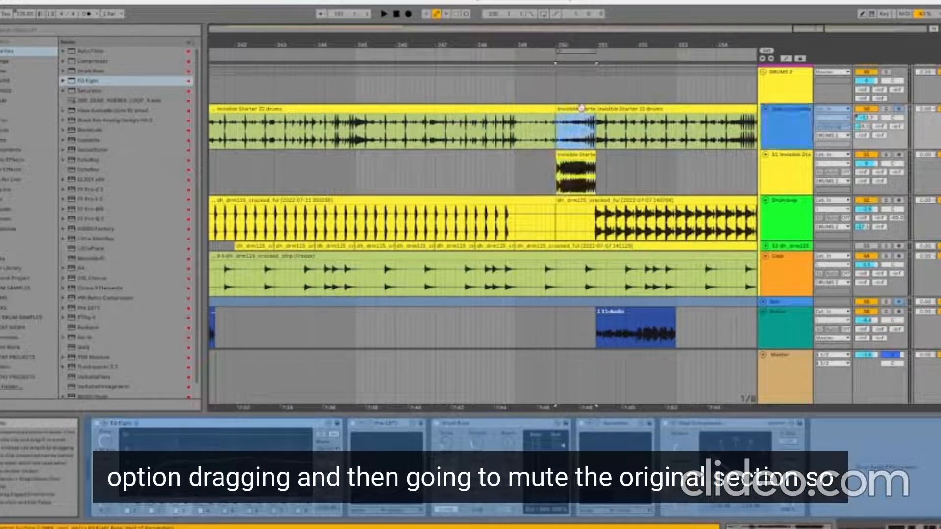
pyautogui.press('0')
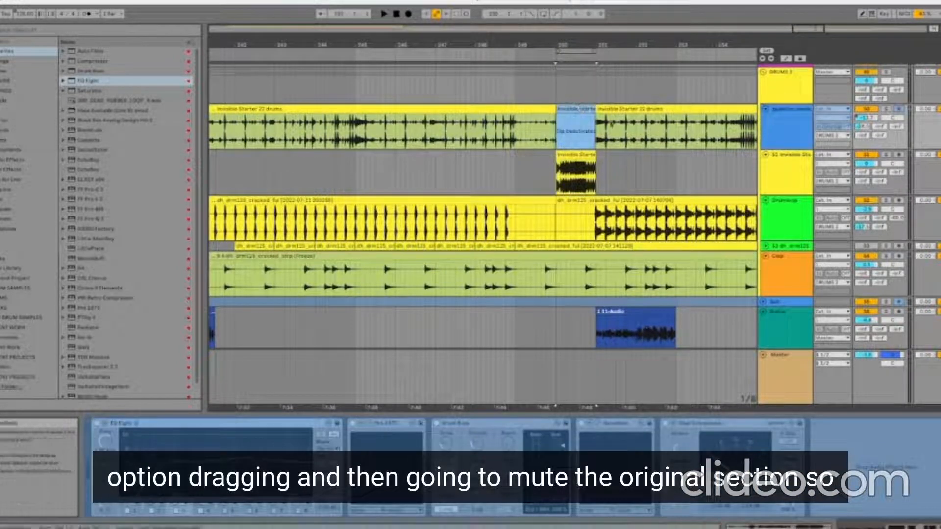
# Step: Turn on looping over bar 250 and audition the copied drum clip in solo
pyautogui.click(582, 190)
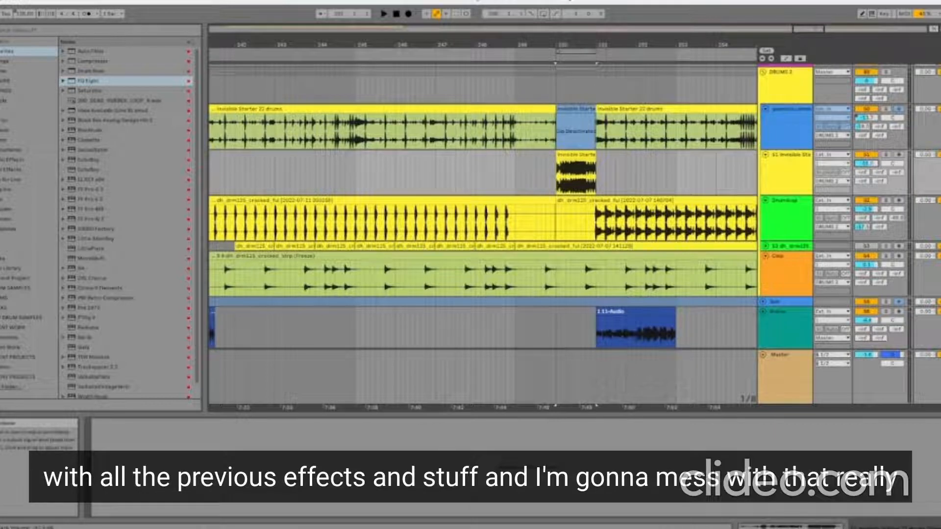
pyautogui.click(560, 181)
pyautogui.click(544, 14)
pyautogui.moveTo(556, 45); pyautogui.dragTo(559, 107)
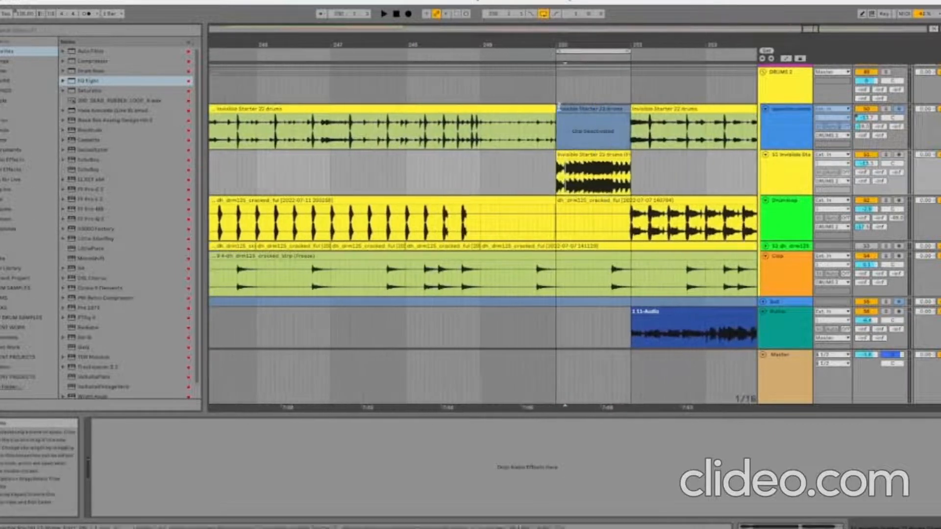
pyautogui.press('space')
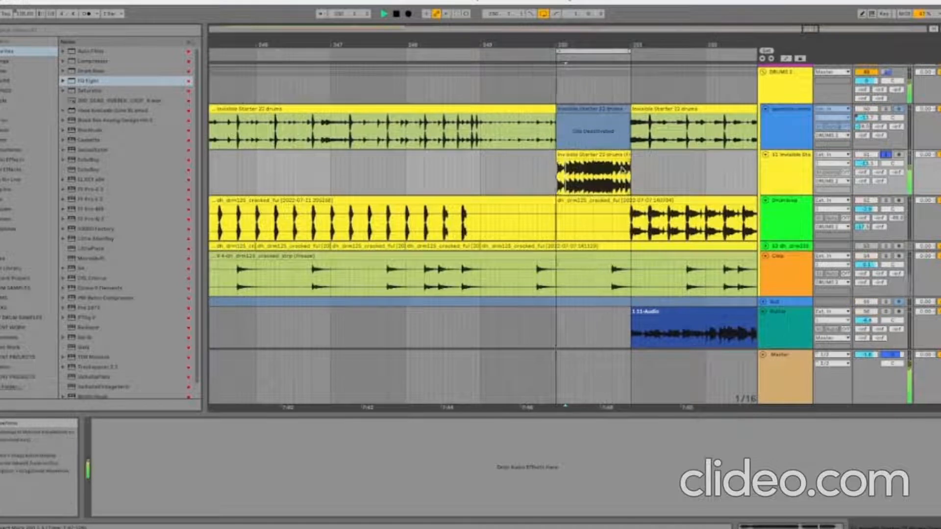
pyautogui.press('space')
# Step: Load Eventide's Instant Flanger Mk II onto the copied drum track
pyautogui.click(780, 164)
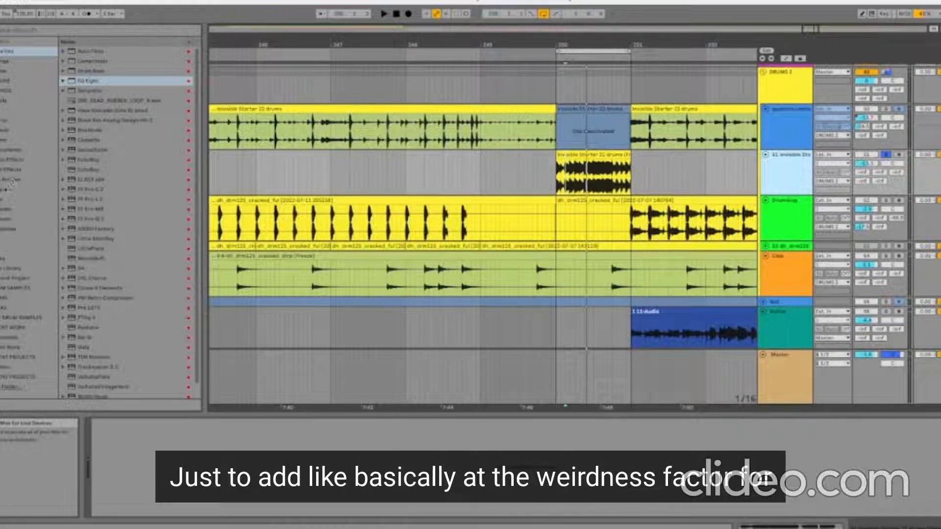
pyautogui.click(3, 190)
pyautogui.click(63, 52)
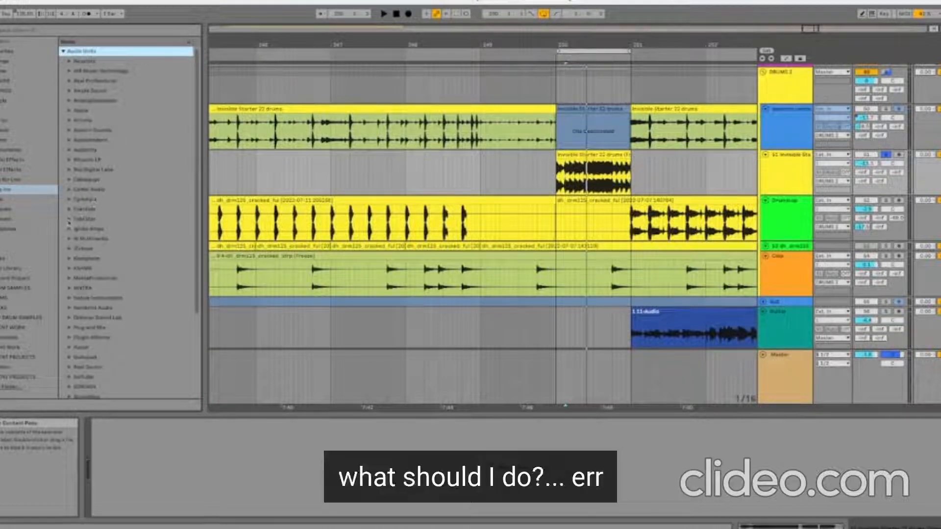
pyautogui.click(70, 211)
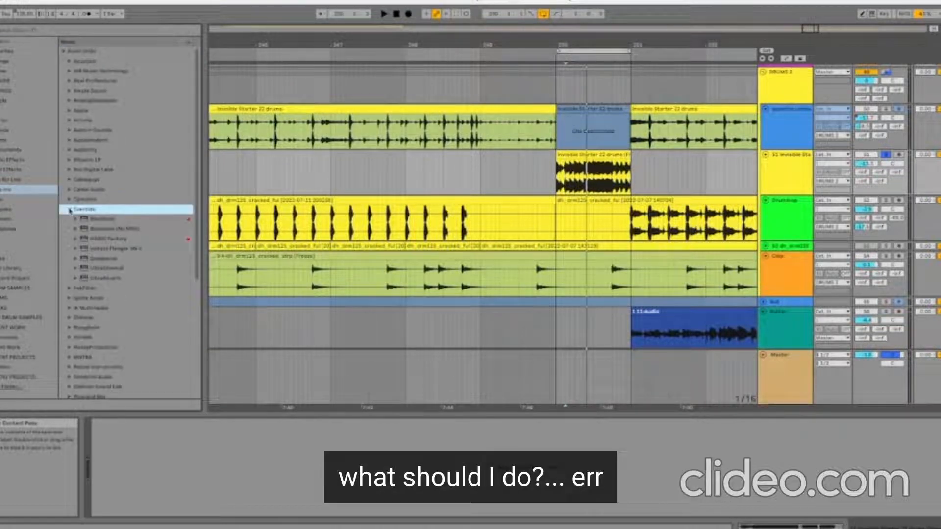
pyautogui.click(78, 250)
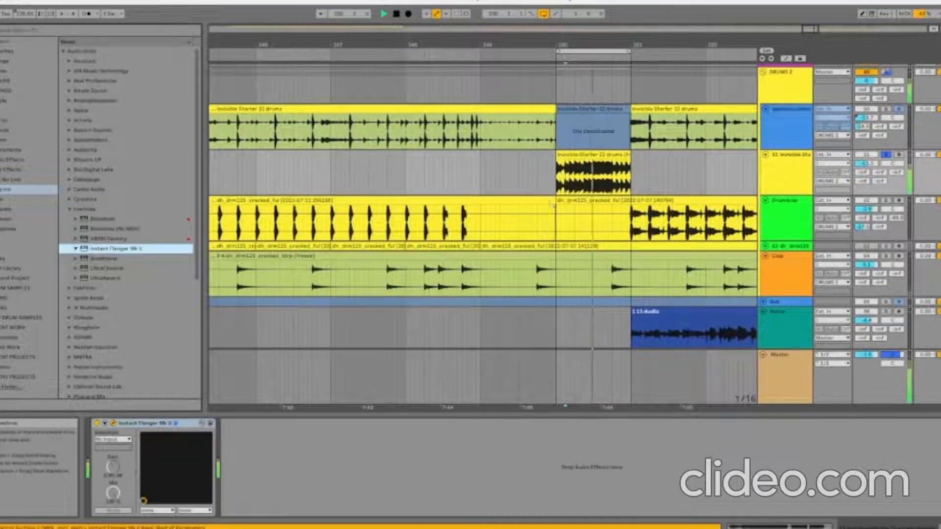
# Step: Load a preset in Instant Flanger Mk II, audition it on the looped bar and hide the plug-in window
pyautogui.moveTo(438, 363); pyautogui.dragTo(456, 323)
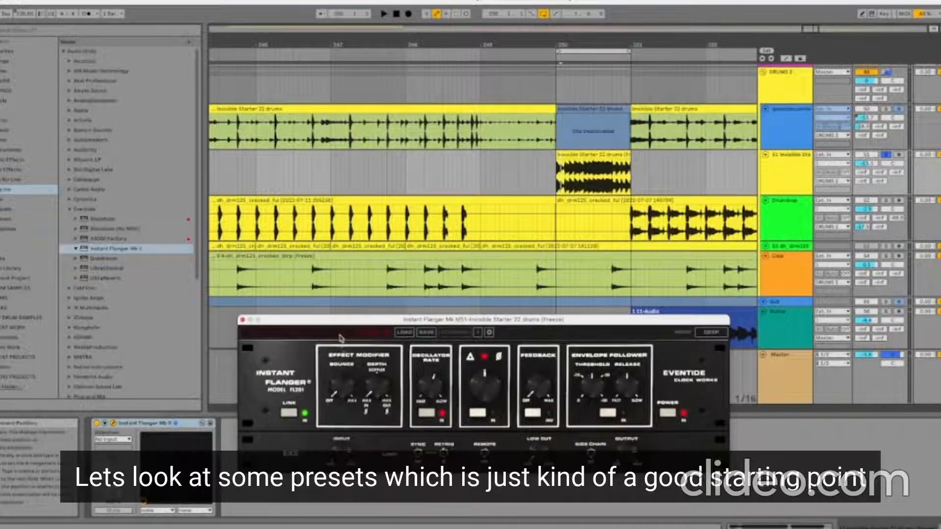
pyautogui.click(365, 338)
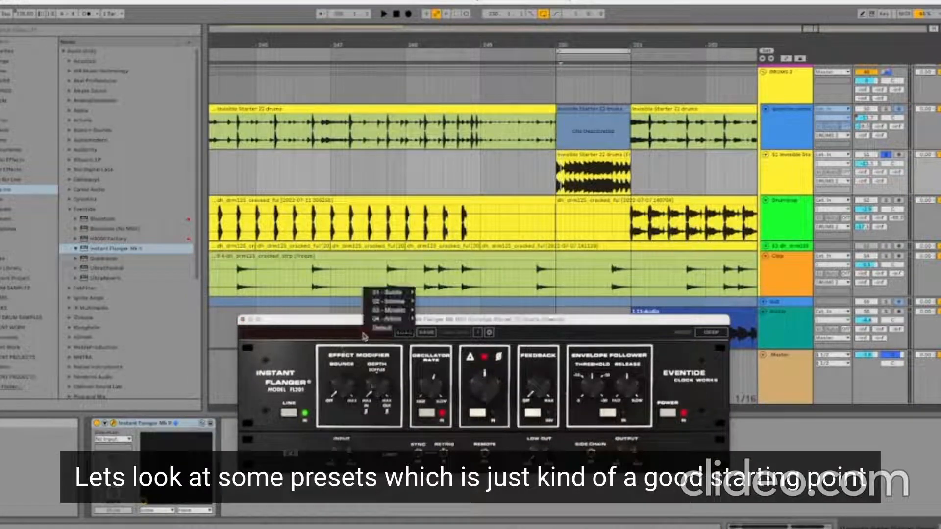
pyautogui.click(382, 328)
pyautogui.press('space')
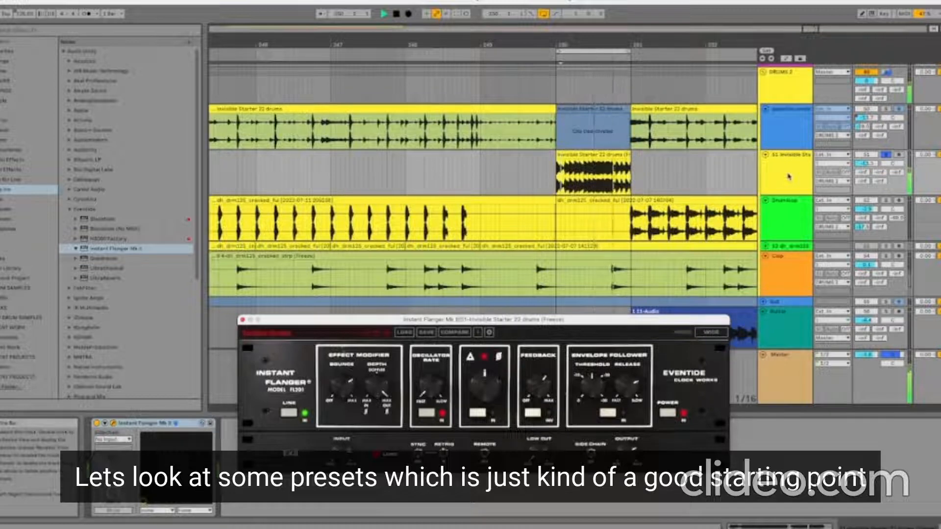
pyautogui.press('space')
pyautogui.click(783, 160)
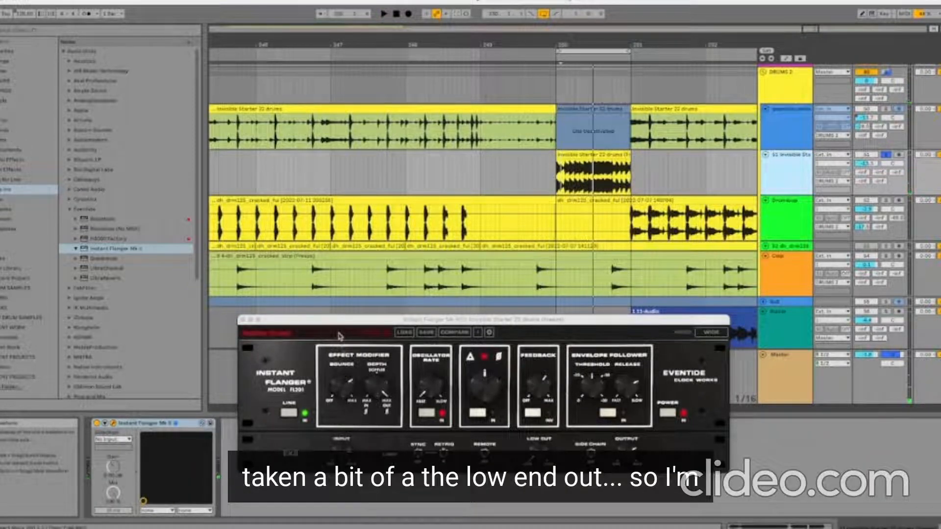
pyautogui.press('alt+super+p')
# Step: Add Ableton's Echo audio effect after the flanger on the copied drum track
pyautogui.click(69, 210)
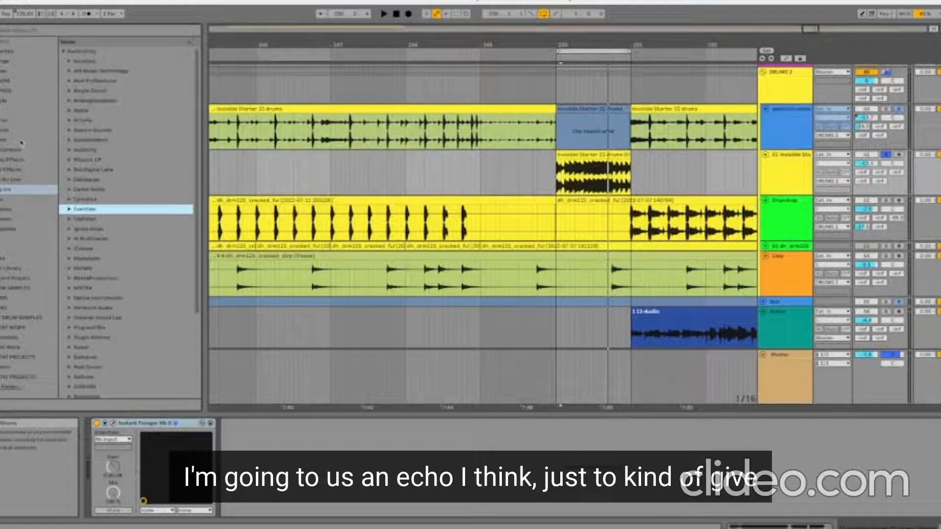
pyautogui.click(3, 160)
pyautogui.click(82, 82)
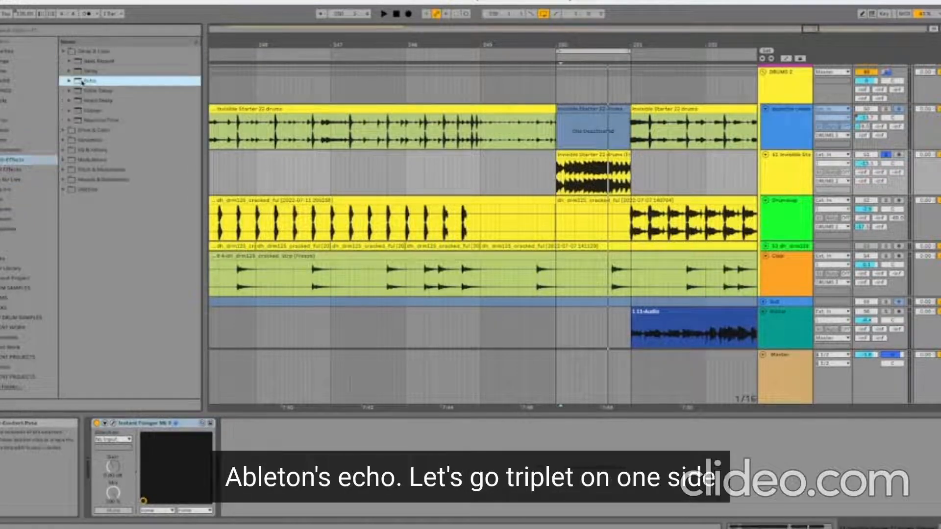
pyautogui.moveTo(199, 160); pyautogui.dragTo(251, 456)
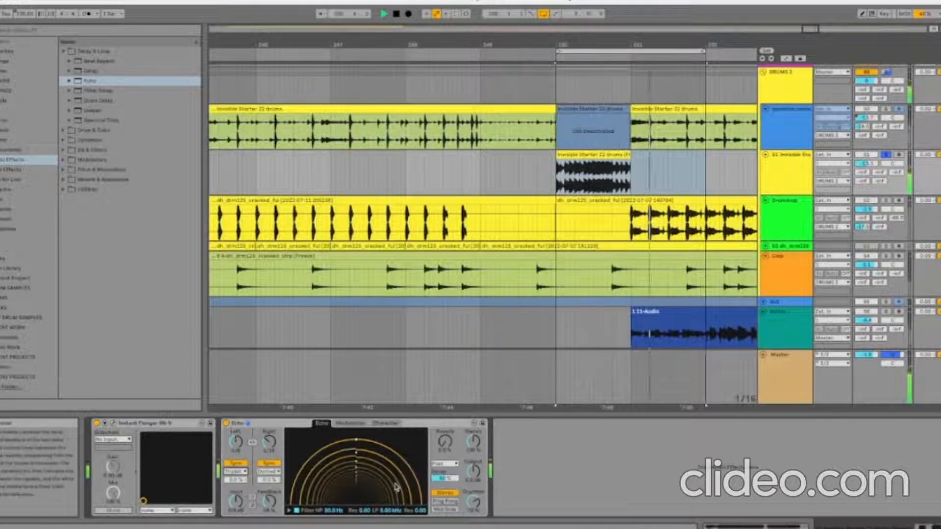
# Step: Enable Echo's filter with the high-pass above 100 Hz and the low-pass below 3 kHz, and set the channel mode to Ping Pong
pyautogui.click(289, 511)
pyautogui.moveTo(303, 502); pyautogui.dragTo(323, 502)
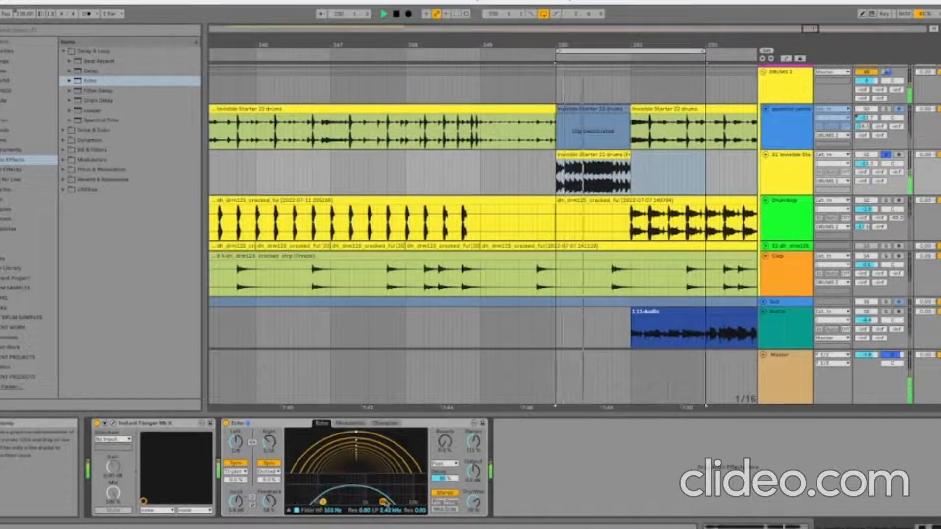
pyautogui.moveTo(398, 501); pyautogui.dragTo(388, 502)
pyautogui.moveTo(323, 502); pyautogui.dragTo(329, 502)
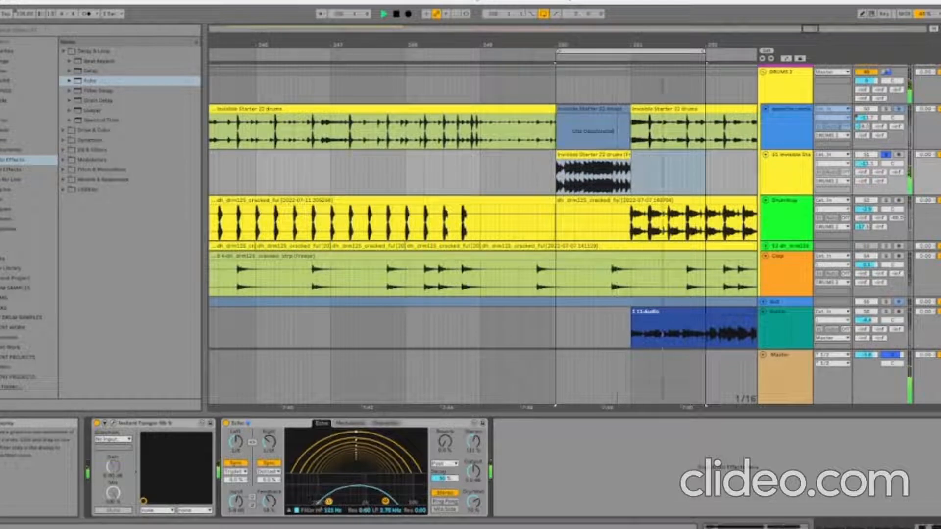
pyautogui.click(449, 502)
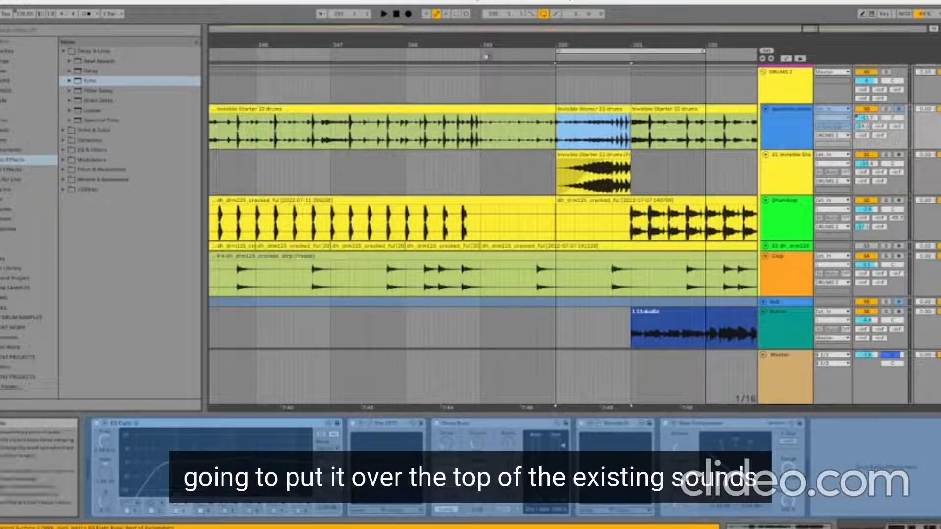
# Step: Play bar 250 to hear the processed drum clip layered over the original drums
pyautogui.press('space')
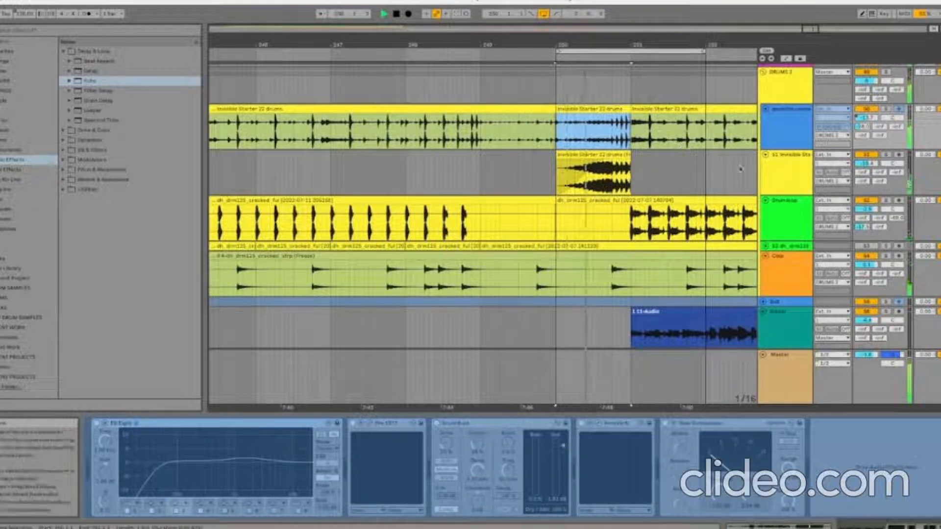
pyautogui.click(782, 172)
pyautogui.press('space')
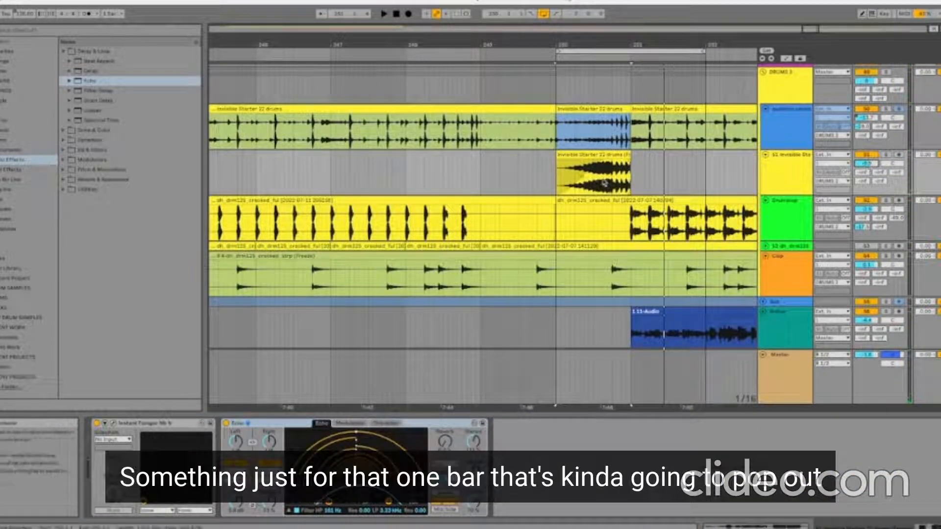
pyautogui.hscroll(2, 593, 174)
pyautogui.hscroll(3, 594, 174)
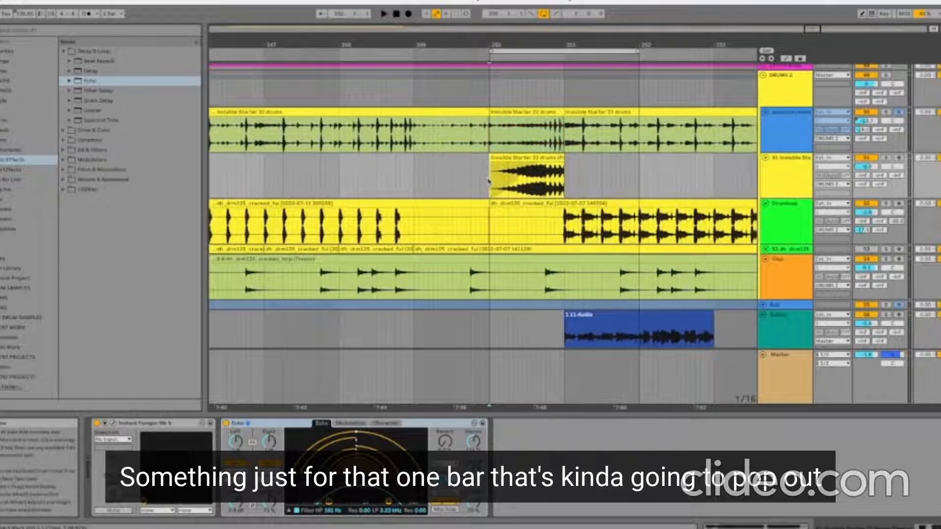
# Step: Select the processed drum track and audition its clip at bar 250 again
pyautogui.click(869, 170)
pyautogui.click(809, 179)
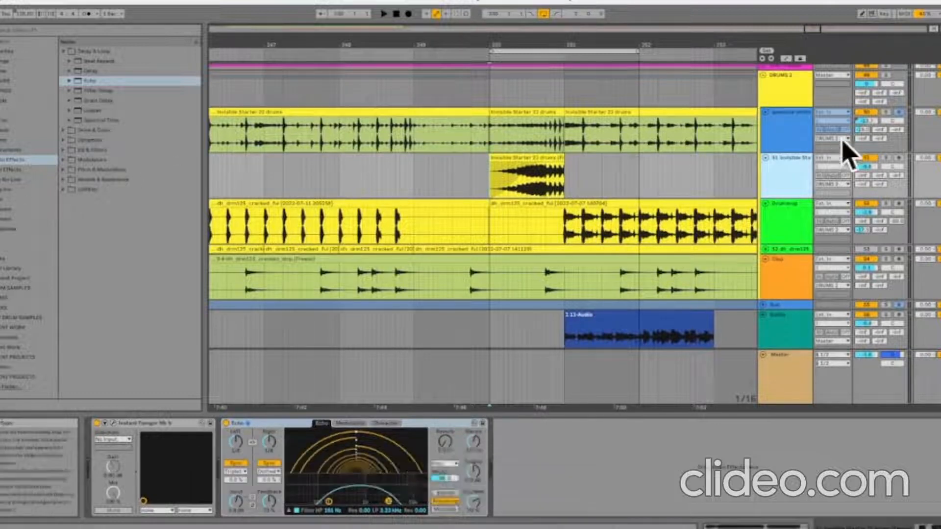
pyautogui.click(887, 158)
pyautogui.press('+')
pyautogui.press('space')
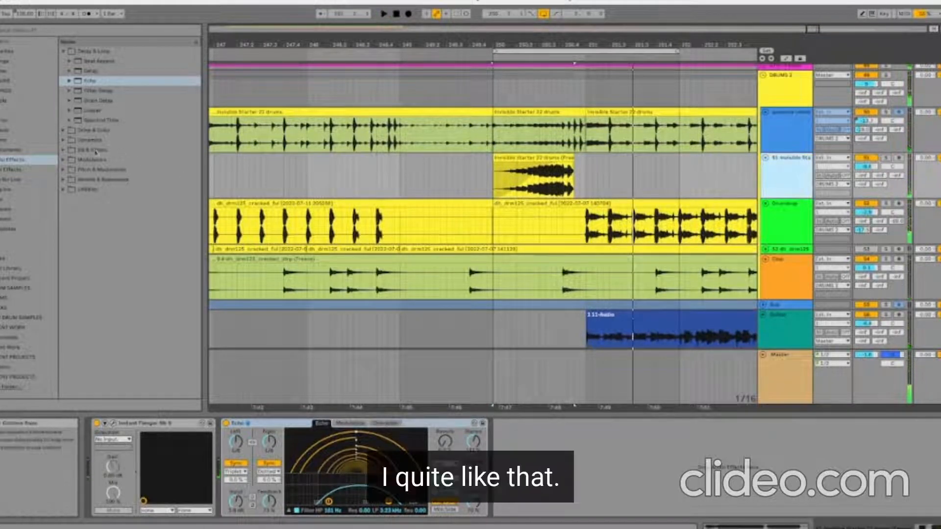
# Step: Solo the processed drum track and add Softube's Saturation Knob plug-in after the Echo
pyautogui.click(886, 158)
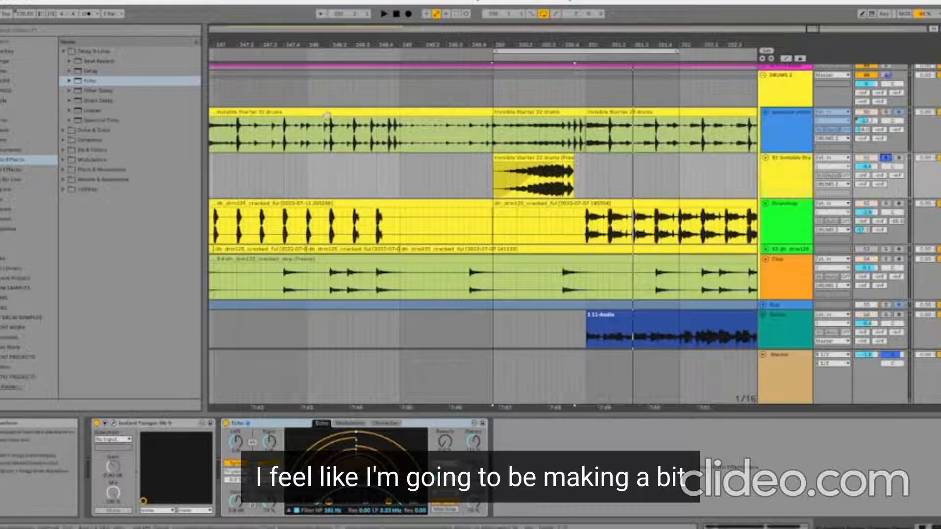
pyautogui.click(8, 190)
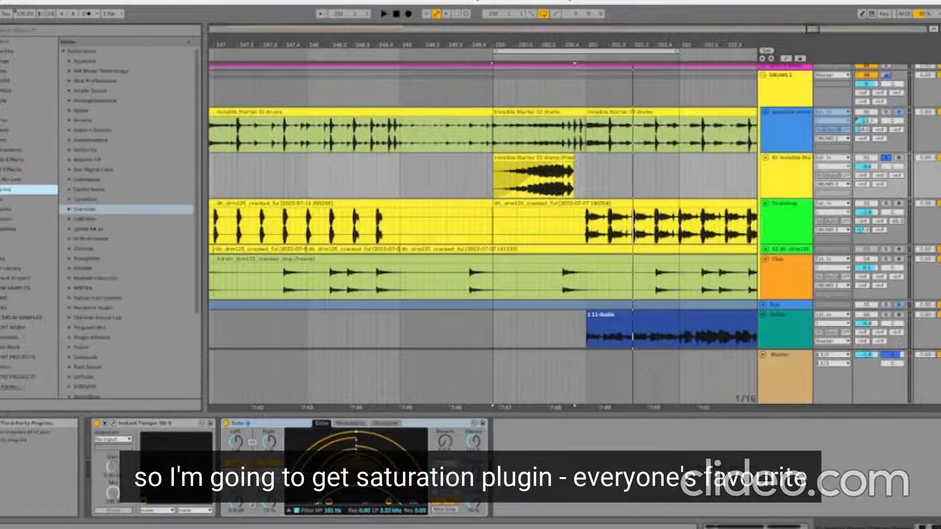
pyautogui.click(102, 298)
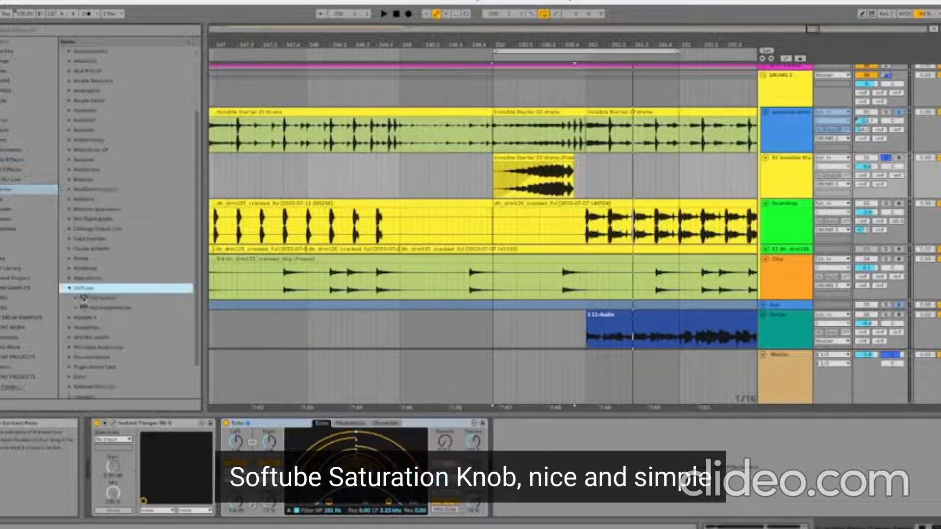
pyautogui.click(99, 308)
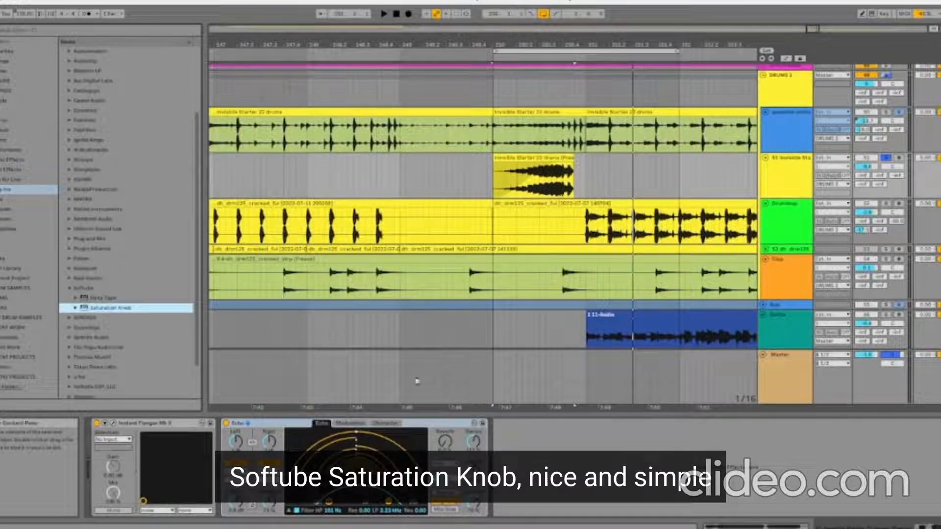
pyautogui.moveTo(417, 381); pyautogui.dragTo(539, 463)
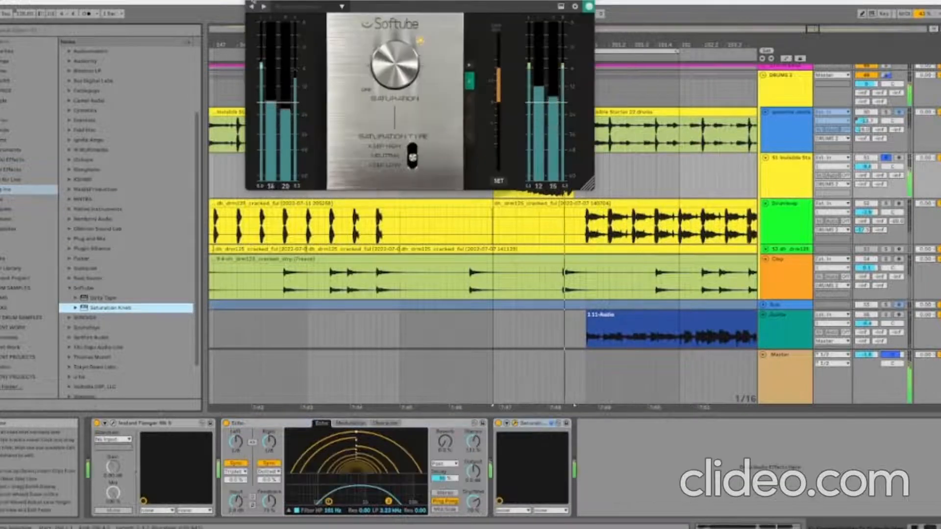
pyautogui.click(253, 1)
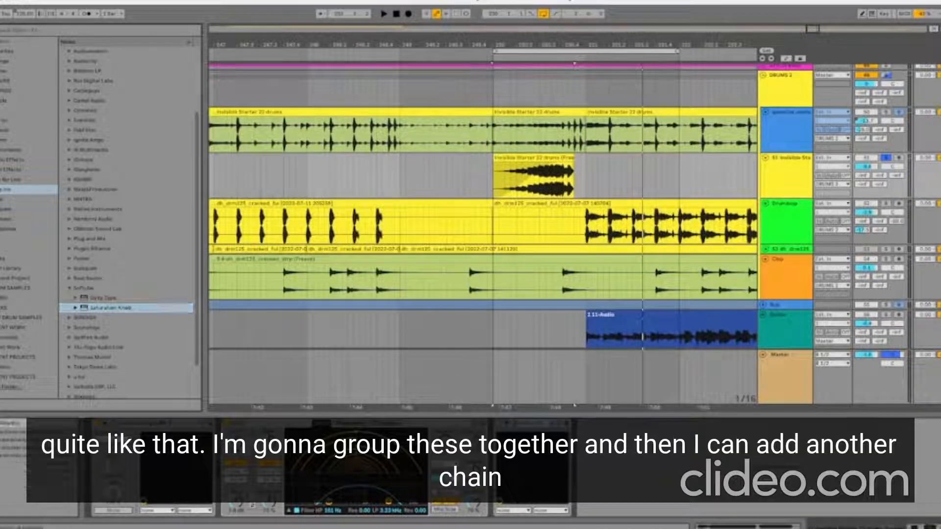
# Step: Group the flanger, Echo and Saturation Knob into an audio effect rack and create a second, empty chain
pyautogui.press('super+g')
pyautogui.click(97, 459)
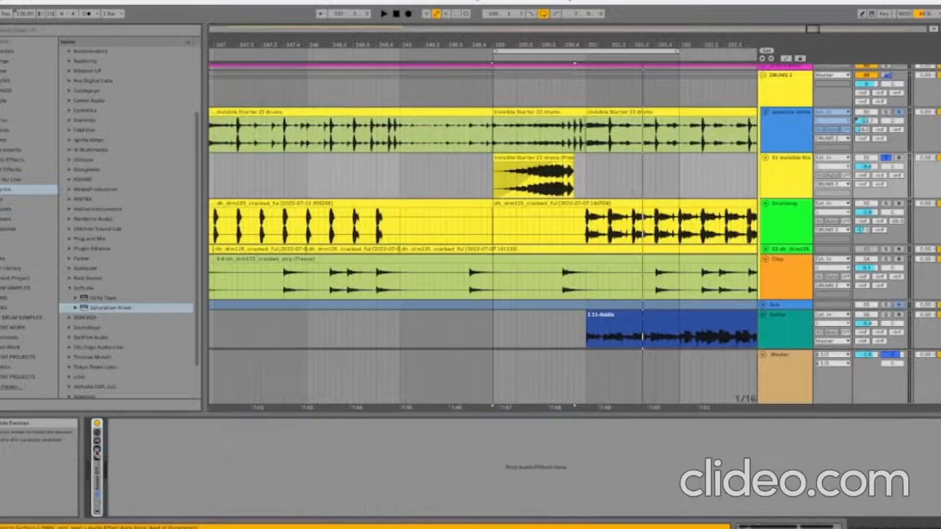
pyautogui.click(97, 458)
pyautogui.click(97, 450)
pyautogui.rightClick(113, 457)
pyautogui.click(114, 458)
pyautogui.click(114, 450)
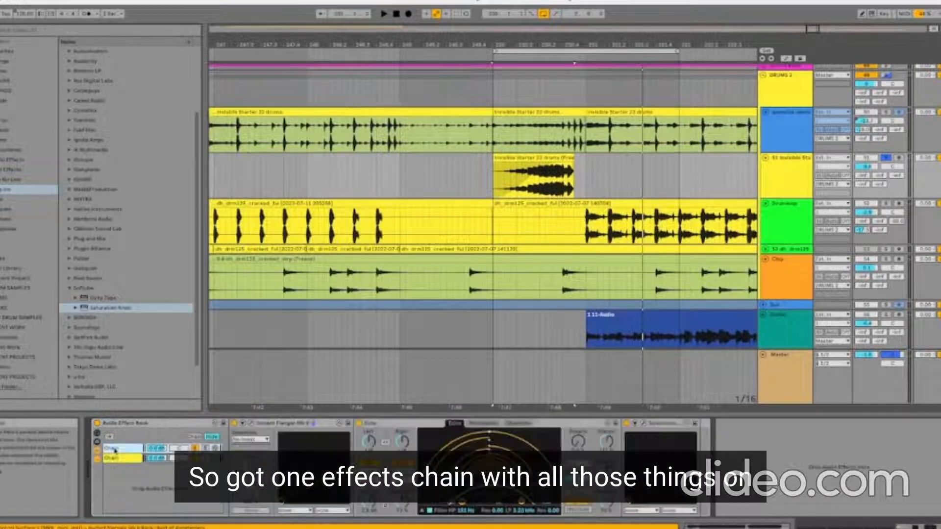
pyautogui.click(111, 459)
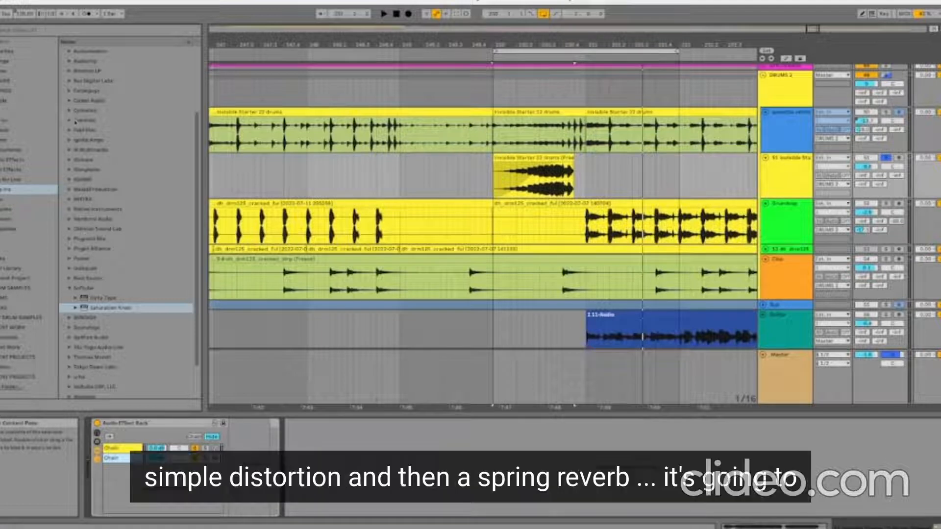
# Step: Add Ableton's Overdrive effect to the rack's second chain
pyautogui.click(71, 288)
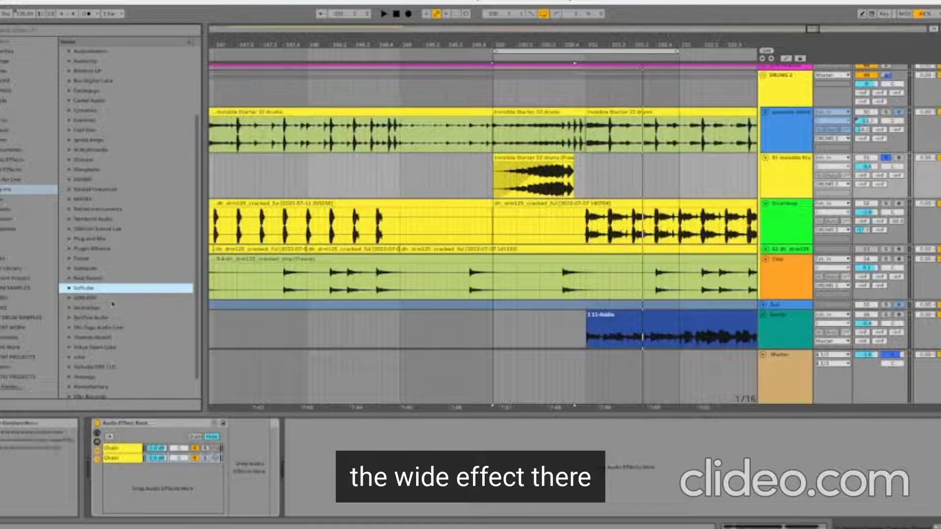
pyautogui.scroll(-2, 112, 304)
pyautogui.click(18, 160)
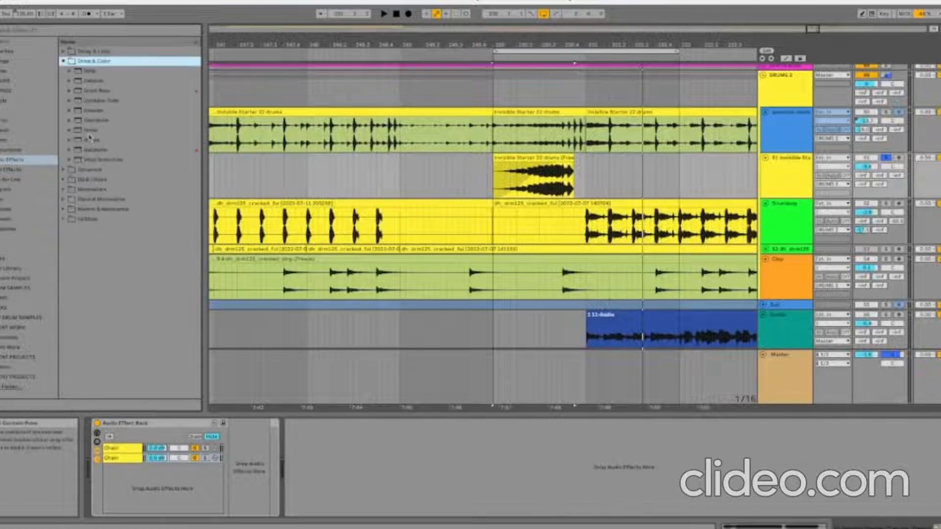
pyautogui.click(90, 120)
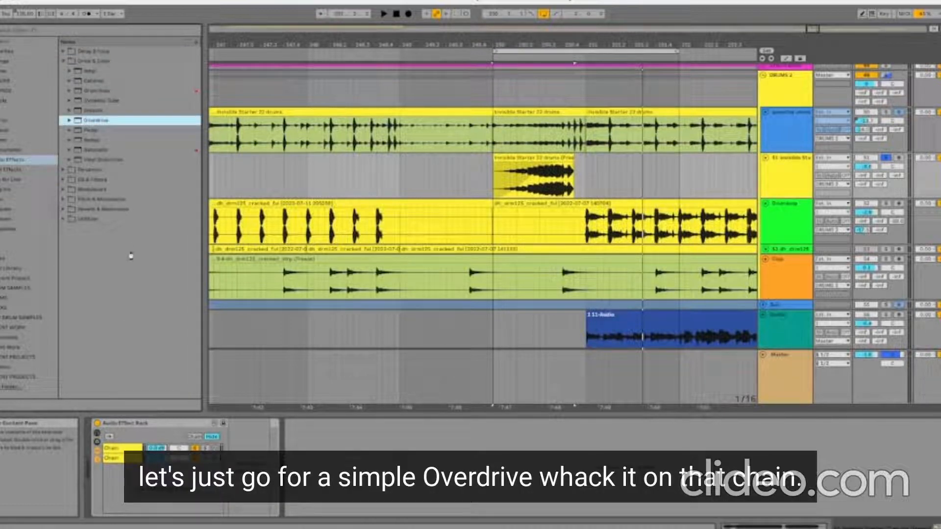
pyautogui.moveTo(130, 256); pyautogui.dragTo(331, 450)
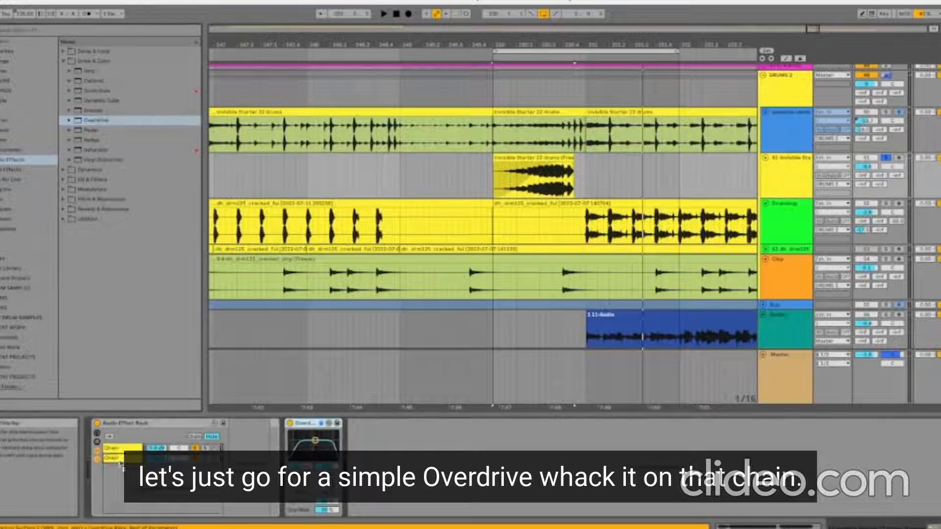
# Step: Solo the second chain, raise the Overdrive's drive, and lower and narrow its filter band for a darker sound during playback
pyautogui.click(135, 459)
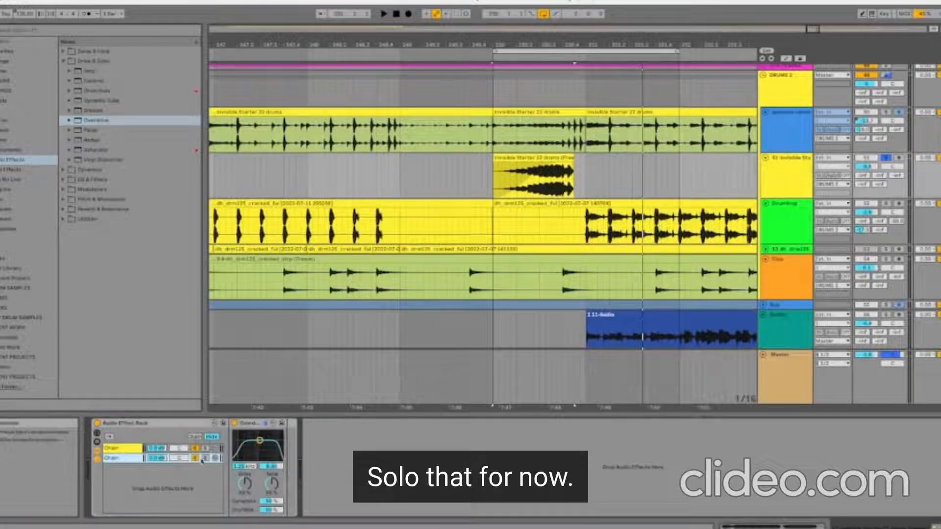
pyautogui.click(205, 458)
pyautogui.press('space')
pyautogui.moveTo(245, 484); pyautogui.dragTo(272, 495)
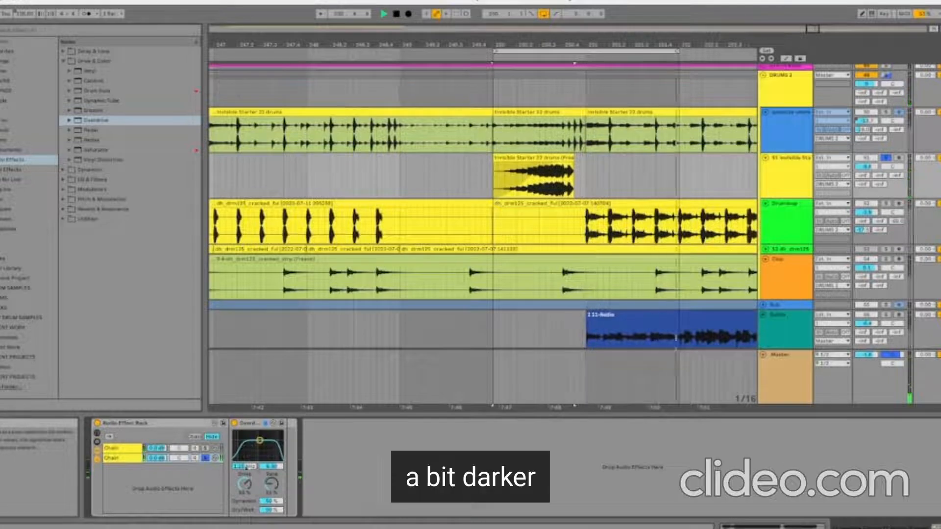
pyautogui.moveTo(260, 441); pyautogui.dragTo(255, 448)
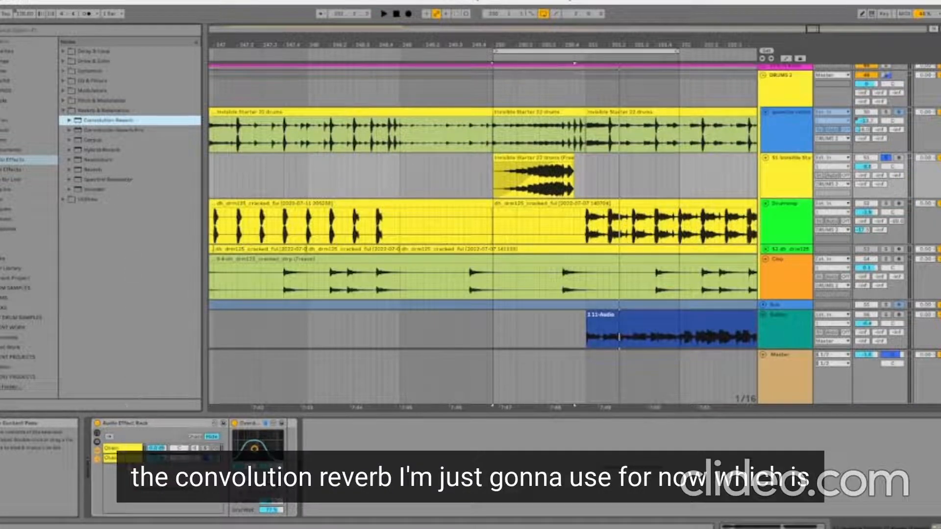
# Step: Set the Convolution Reverb after the Overdrive to type Springs with the Dull Tapedelay Spring impulse response, and play the result
pyautogui.click(360, 509)
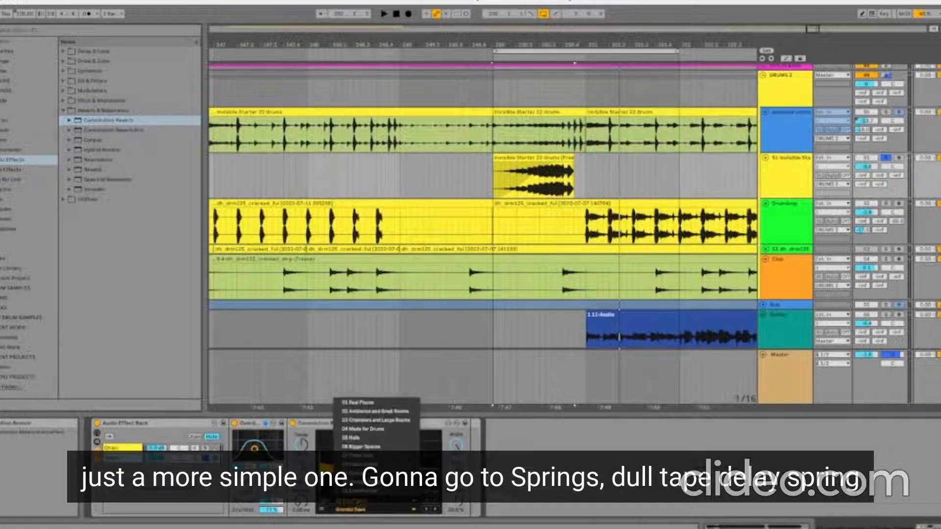
pyautogui.click(368, 480)
pyautogui.click(363, 510)
pyautogui.click(362, 288)
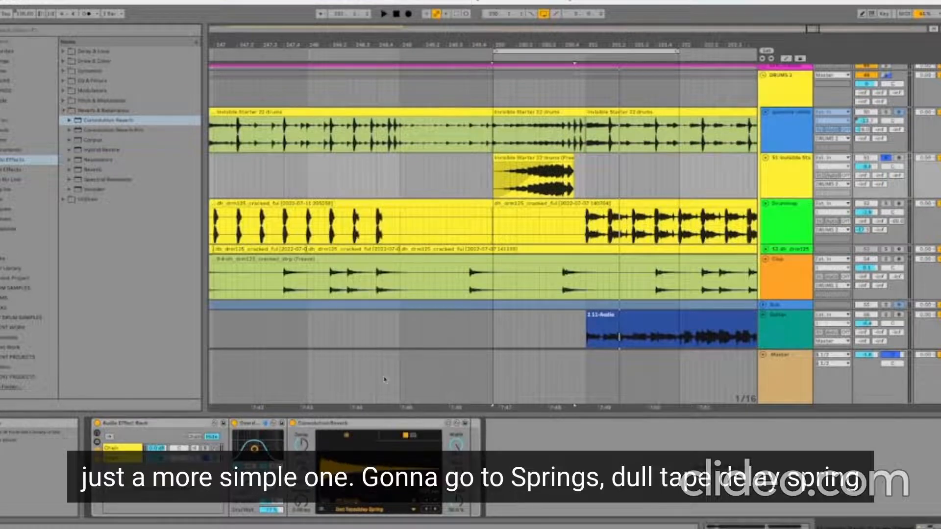
pyautogui.press('space')
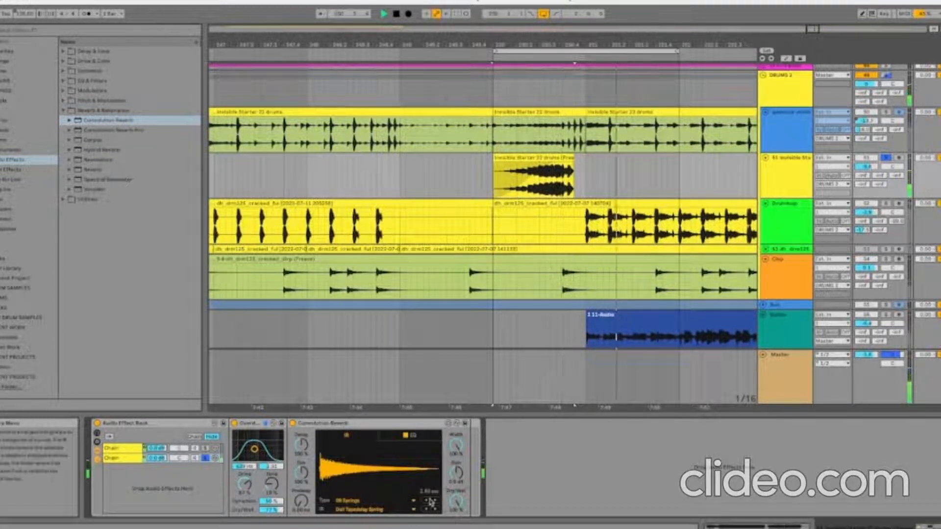
# Step: Compare the drum fill with and without the overdrive and reverb chain by toggling the chain solos
pyautogui.click(204, 449)
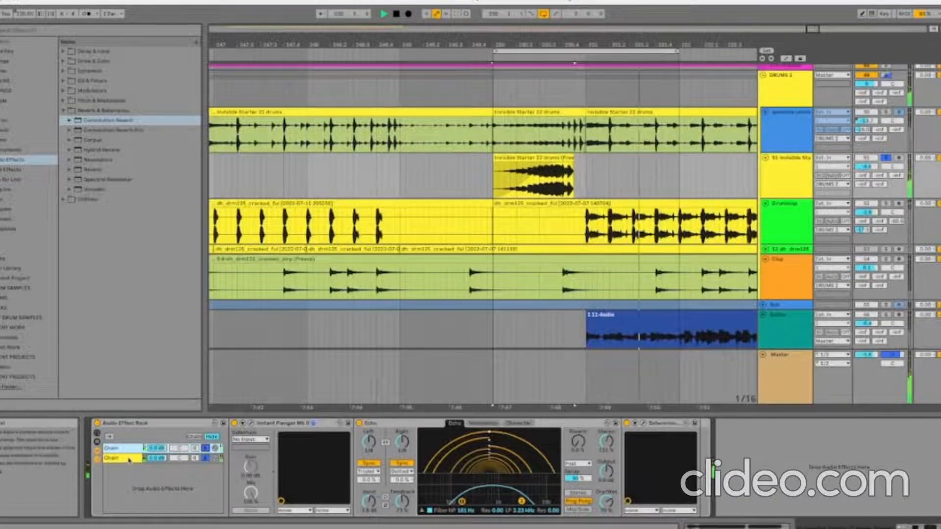
pyautogui.click(214, 458)
pyautogui.click(206, 459)
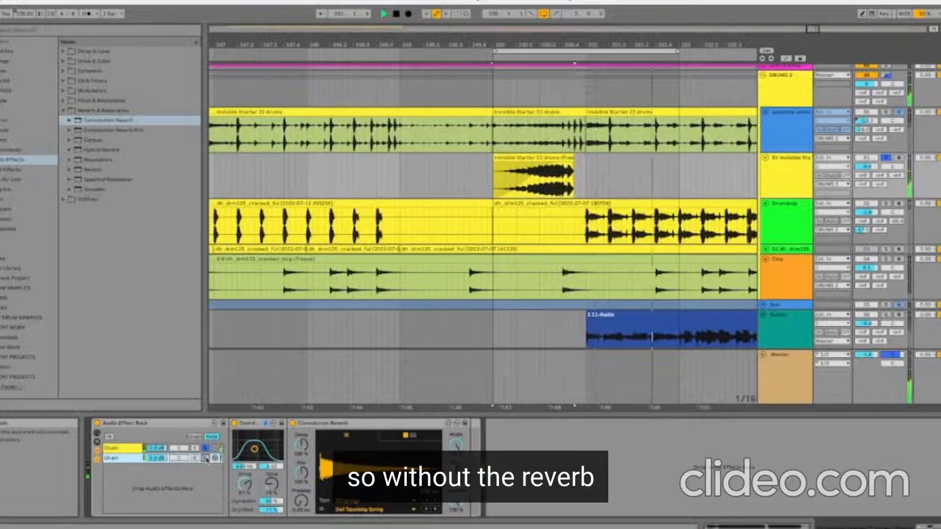
pyautogui.click(207, 460)
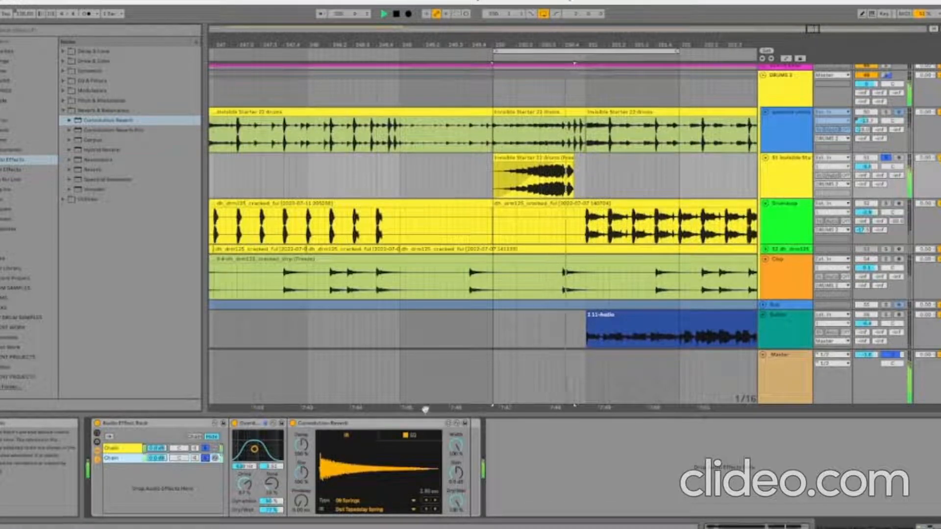
# Step: Unsolo the processed drum track and play the bar 250 fill in context with the other drums
pyautogui.click(888, 158)
pyautogui.moveTo(464, 45); pyautogui.dragTo(464, 28)
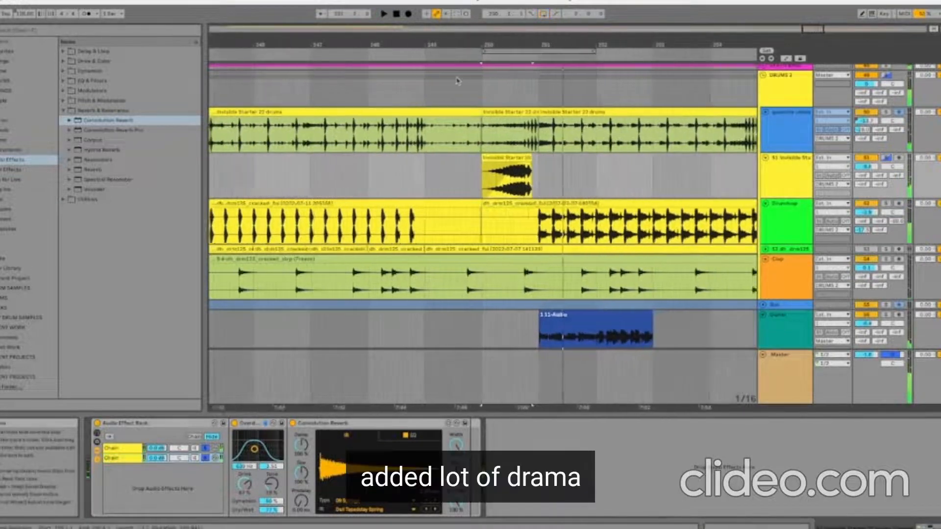
pyautogui.click(424, 60)
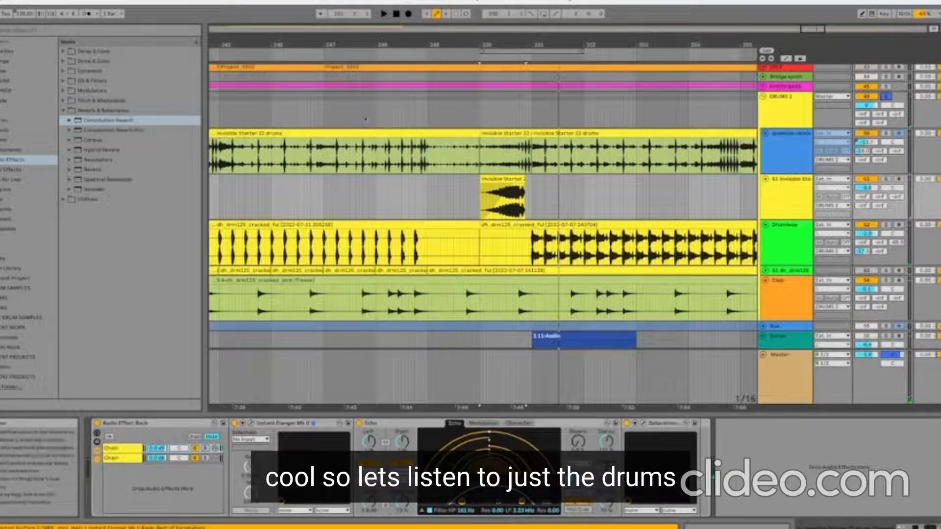
pyautogui.click(423, 56)
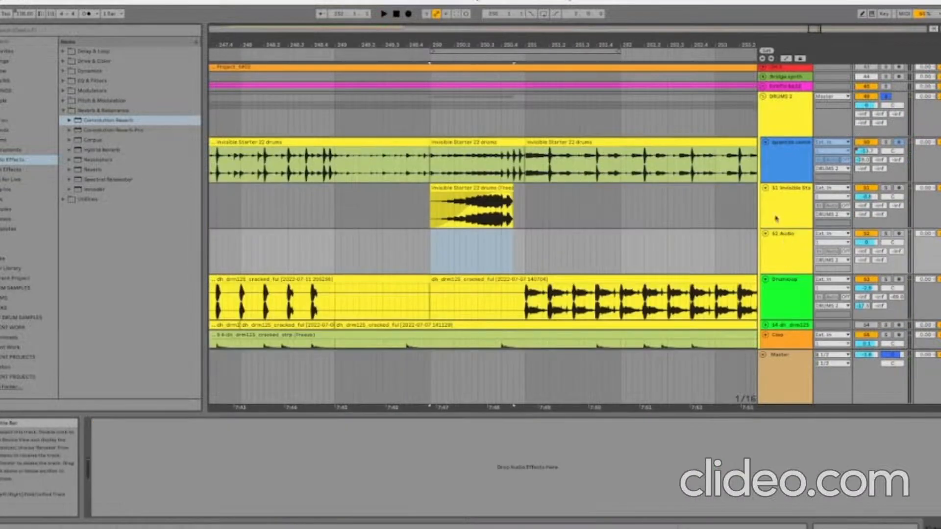
# Step: Set the new audio track's input to Resampling and record the processed drum fill around bar 250 onto it
pyautogui.click(776, 198)
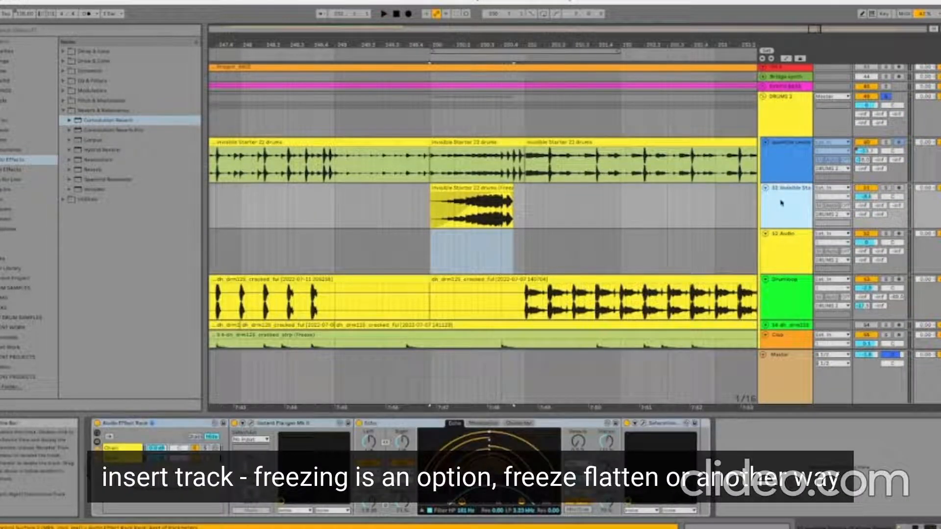
pyautogui.click(784, 246)
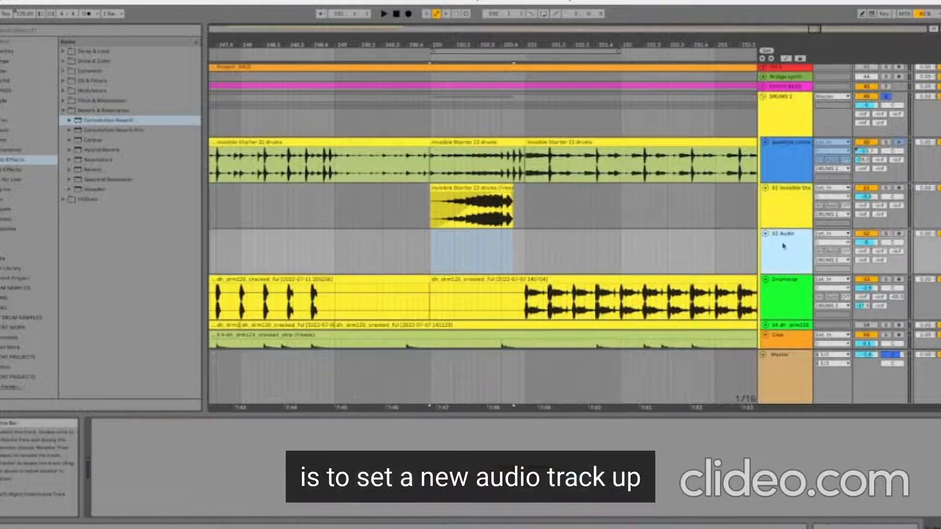
pyautogui.click(832, 234)
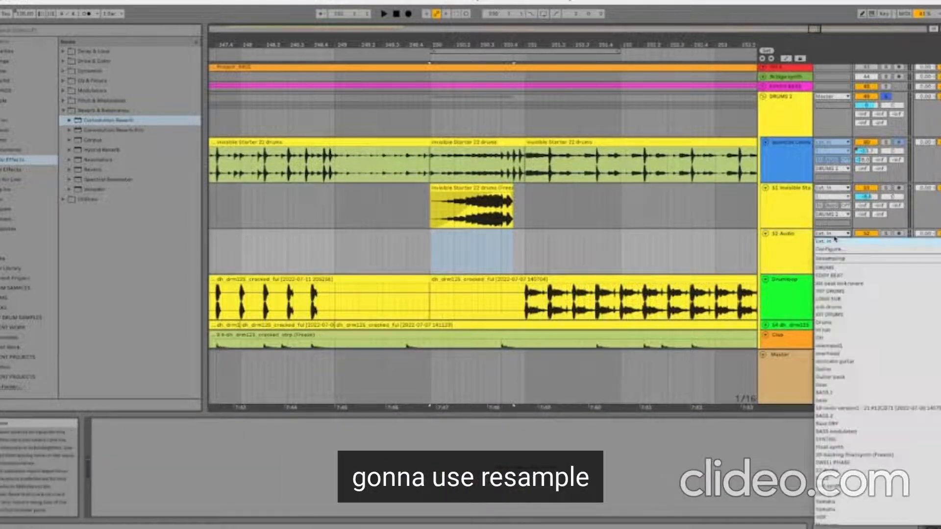
pyautogui.click(835, 260)
pyautogui.click(408, 13)
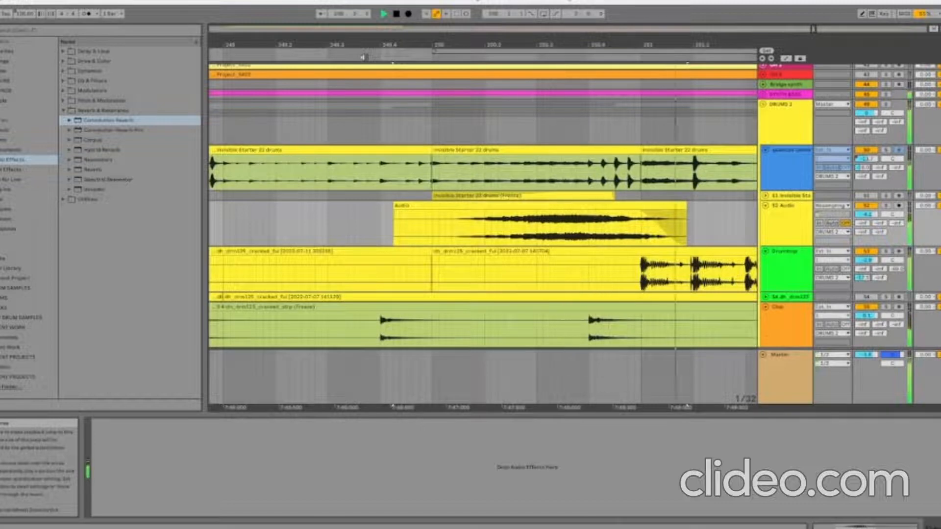
# Step: Play the resampled fill, and solo the original drum track to audition the snare hits before bar 251
pyautogui.scroll(-3, 577, 179)
pyautogui.scroll(-3, 578, 179)
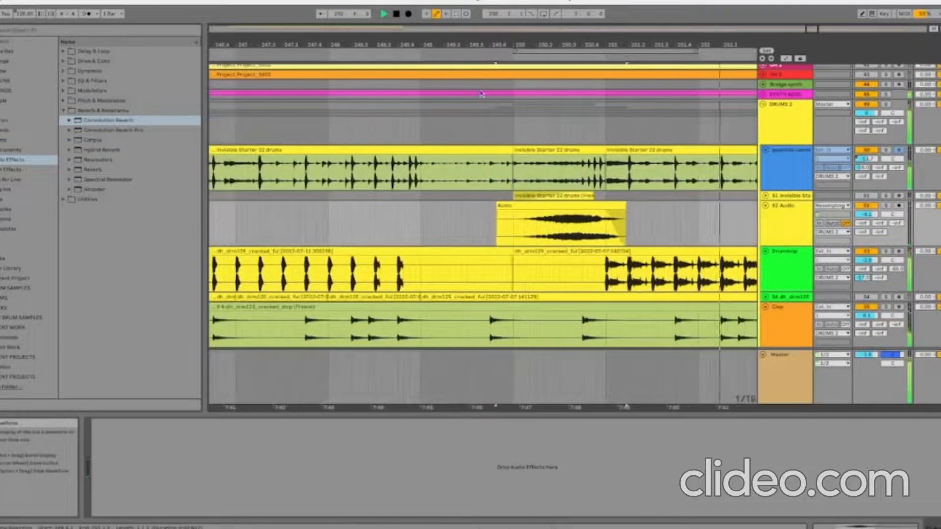
pyautogui.click(780, 163)
pyautogui.press('space')
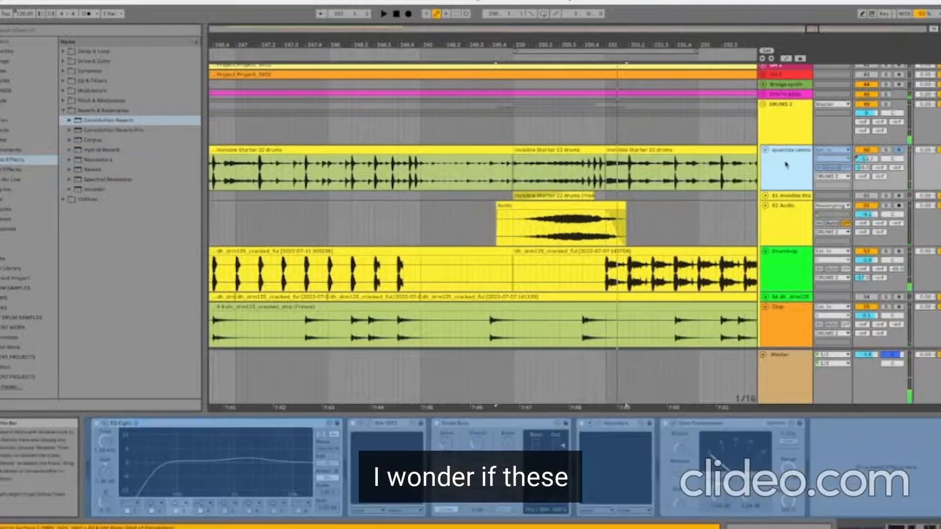
pyautogui.click(886, 150)
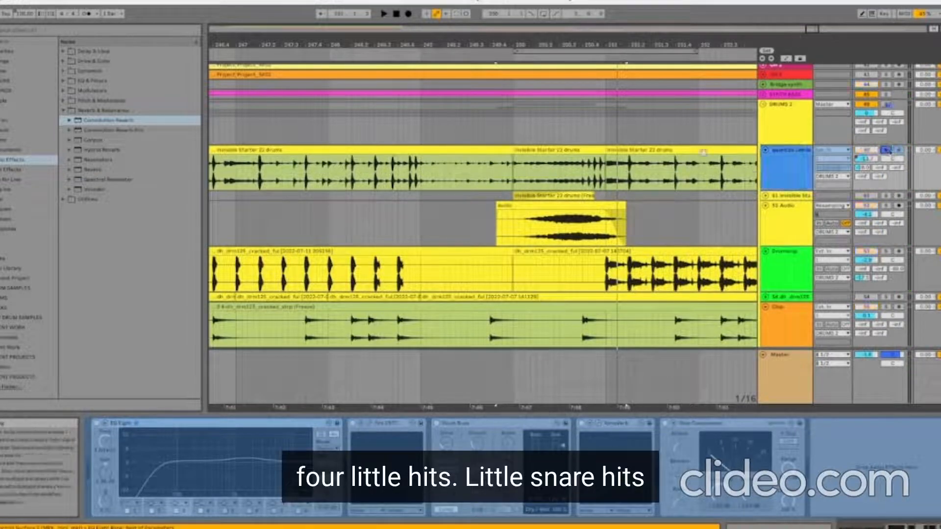
pyautogui.press('space')
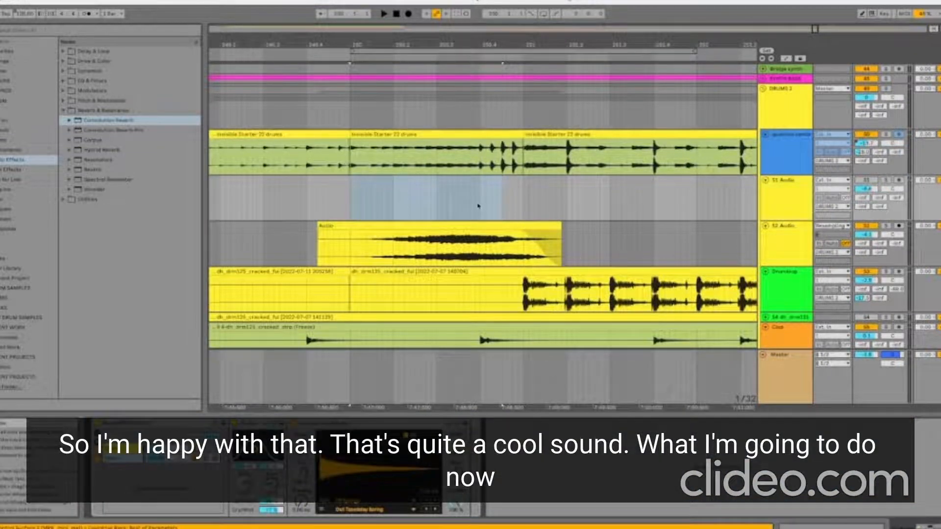
# Step: Select the four snare hits at the end of bar 250 on the original drum track and split them off
pyautogui.moveTo(478, 206); pyautogui.dragTo(505, 196)
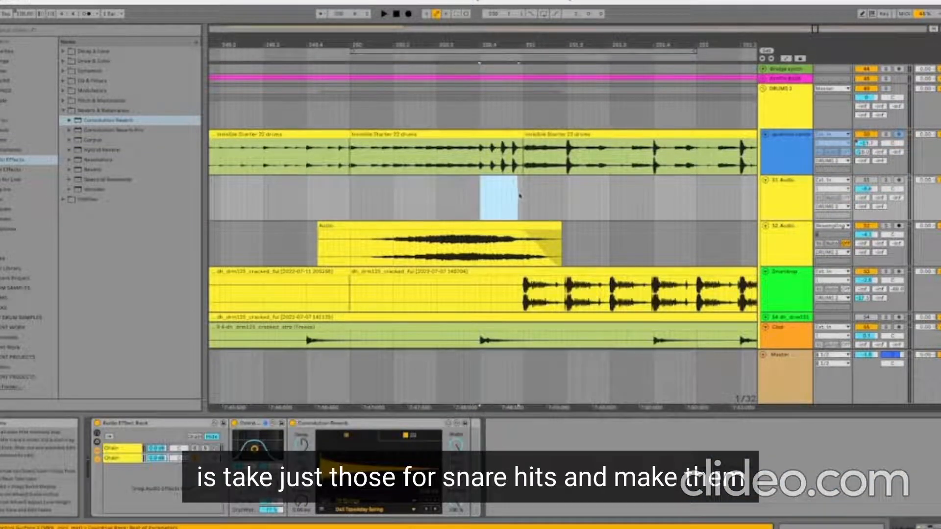
pyautogui.click(481, 158)
pyautogui.moveTo(523, 156); pyautogui.dragTo(524, 156)
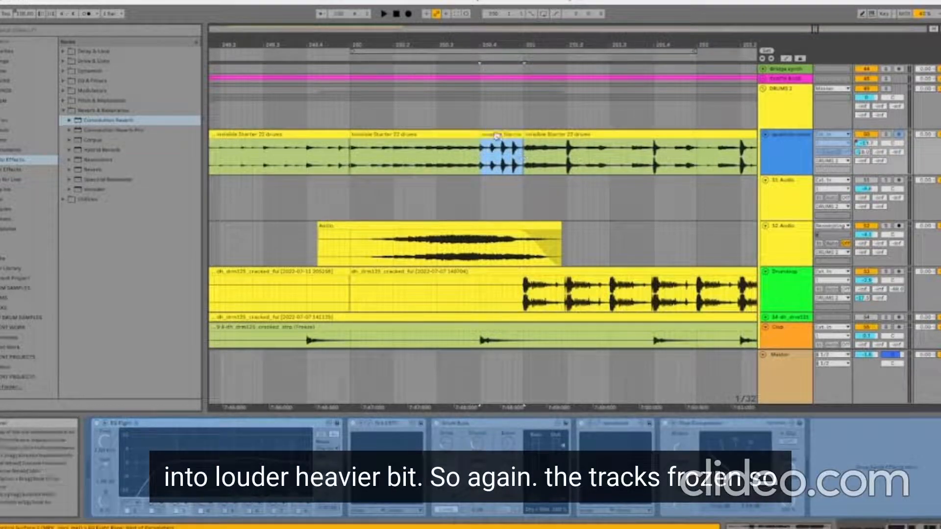
# Step: Copy the four split snare hits from the original drum track down to the effects track directly below, at the same position
pyautogui.moveTo(524, 156); pyautogui.dragTo(495, 184)
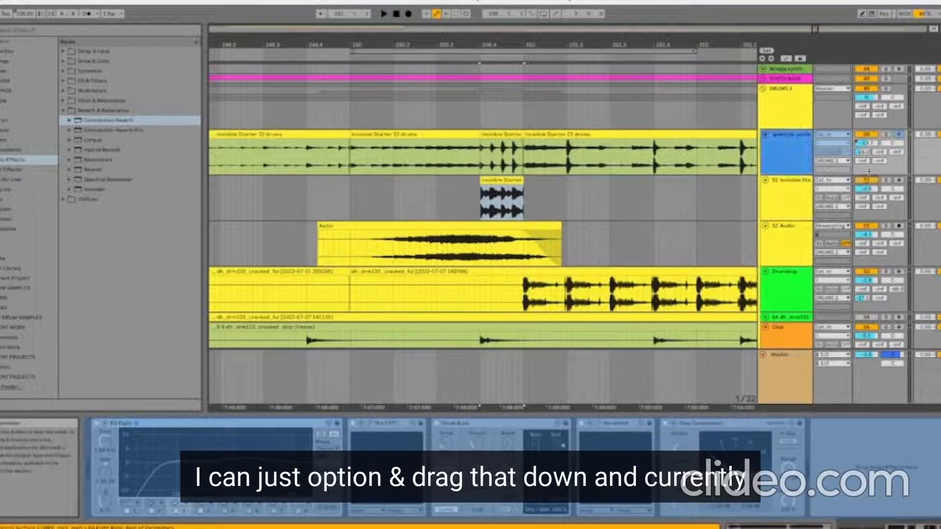
pyautogui.click(464, 196)
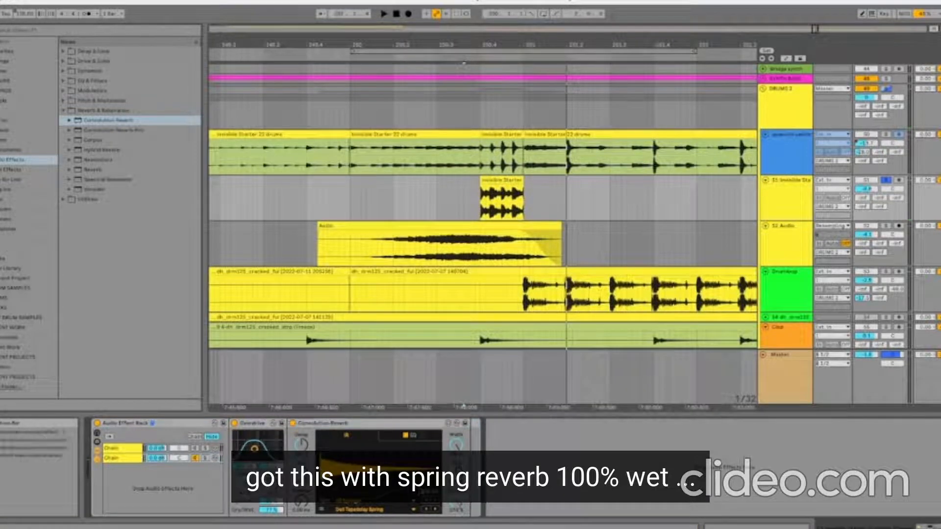
# Step: Play the soloed snare layer and raise the Overdrive filter frequency to about 1.04 kHz
pyautogui.press('space')
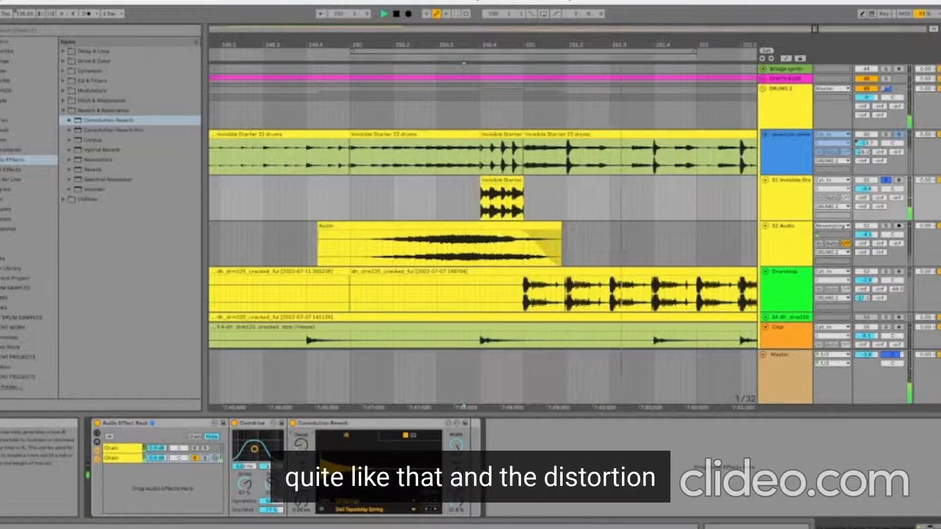
pyautogui.moveTo(254, 449); pyautogui.dragTo(258, 446)
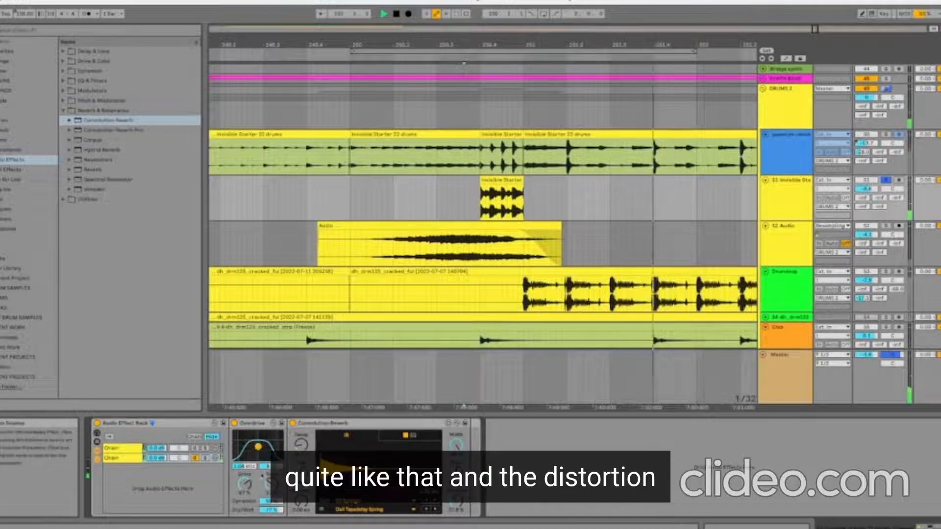
pyautogui.press('space')
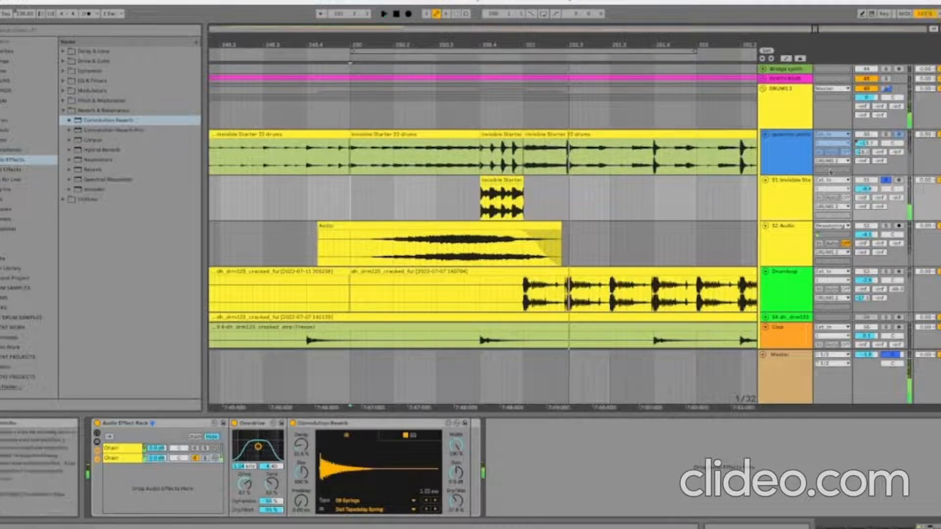
# Step: Unsolo the snare layer and play the fill in context, and deactivate the clap section around the start of bar 250
pyautogui.click(886, 181)
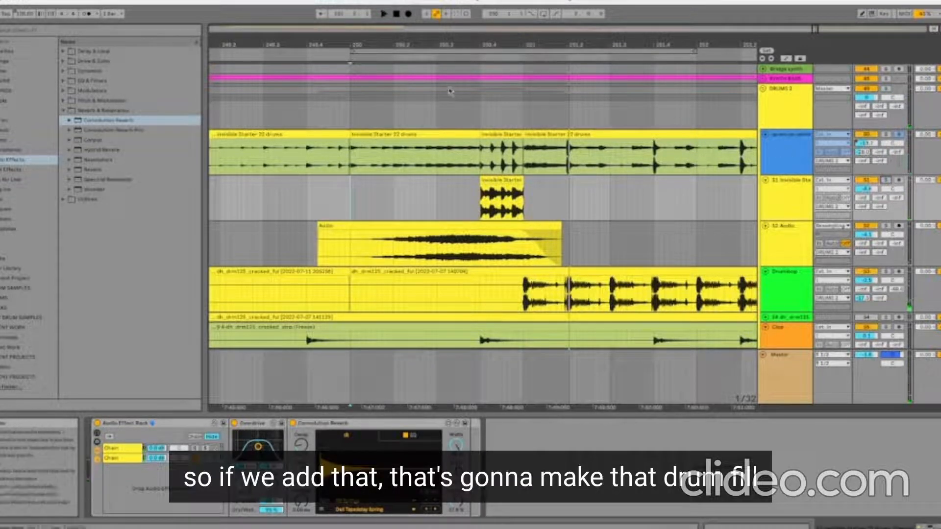
pyautogui.press('space')
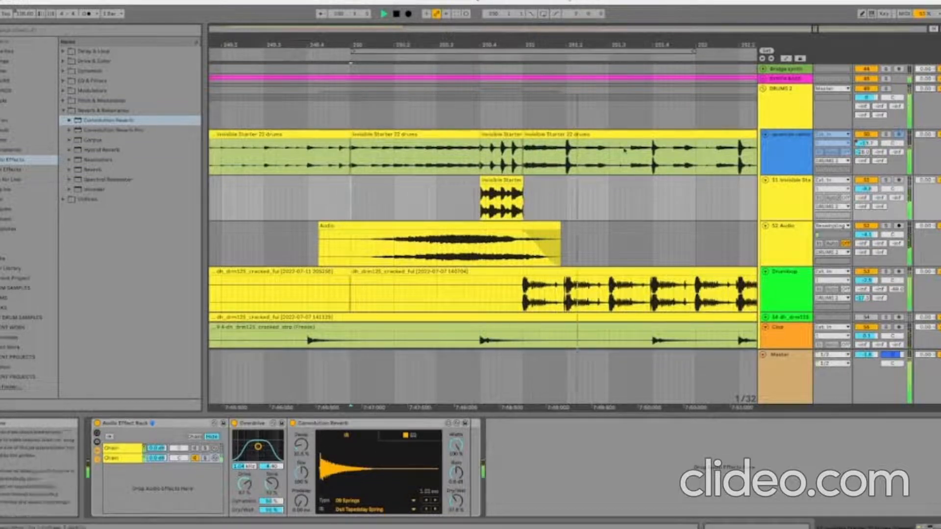
pyautogui.press('space')
pyautogui.moveTo(310, 54); pyautogui.dragTo(388, 54)
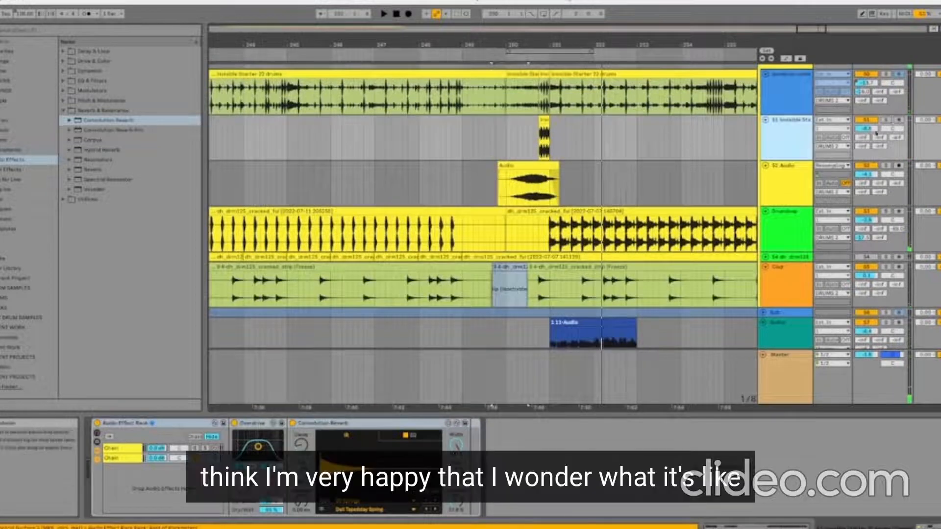
# Step: Solo the resampled fill's audio track and add an EQ Eight to it
pyautogui.click(584, 192)
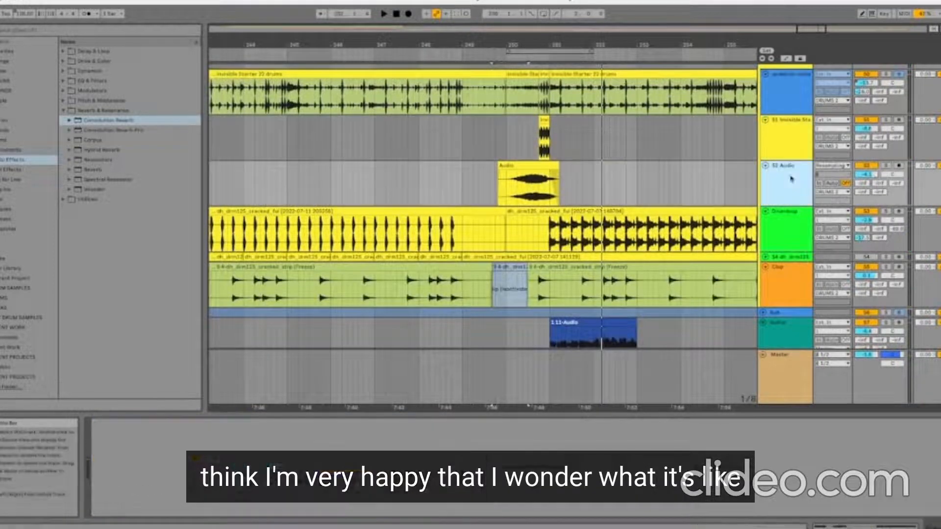
pyautogui.click(774, 170)
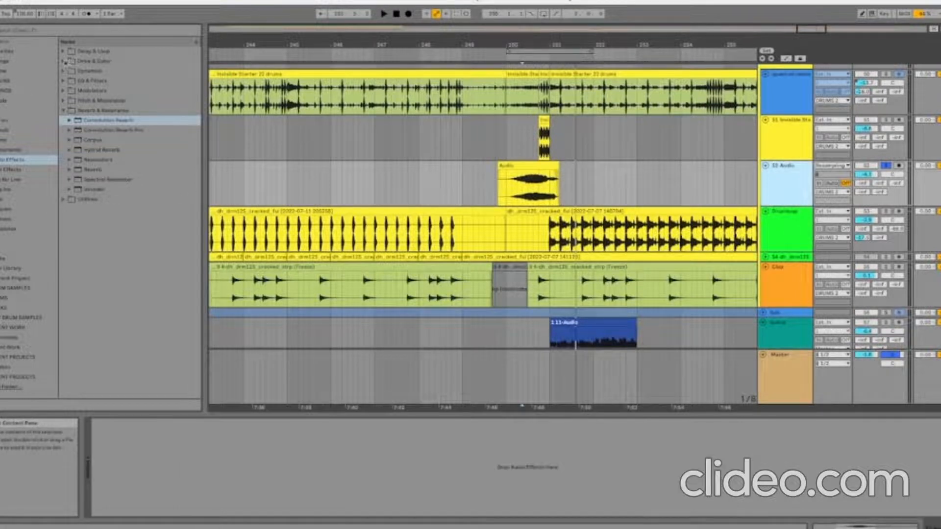
pyautogui.click(63, 81)
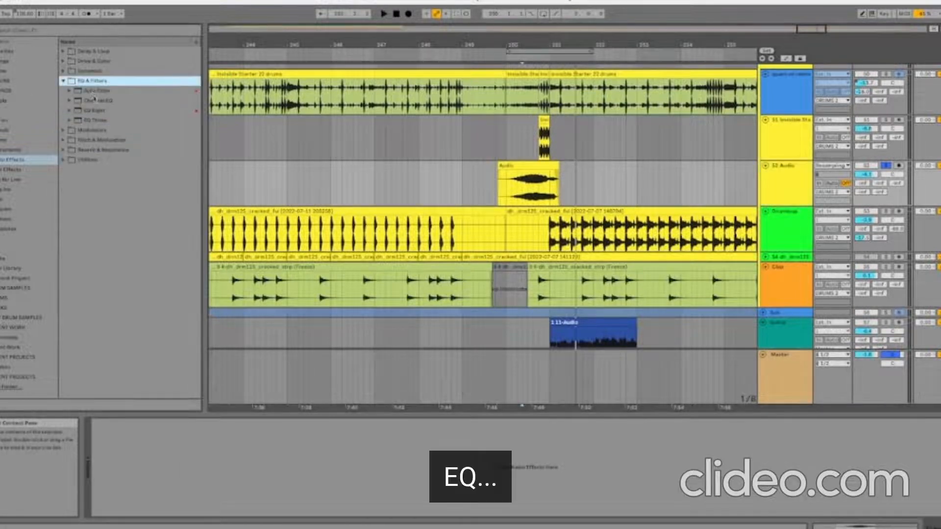
pyautogui.doubleClick(93, 111)
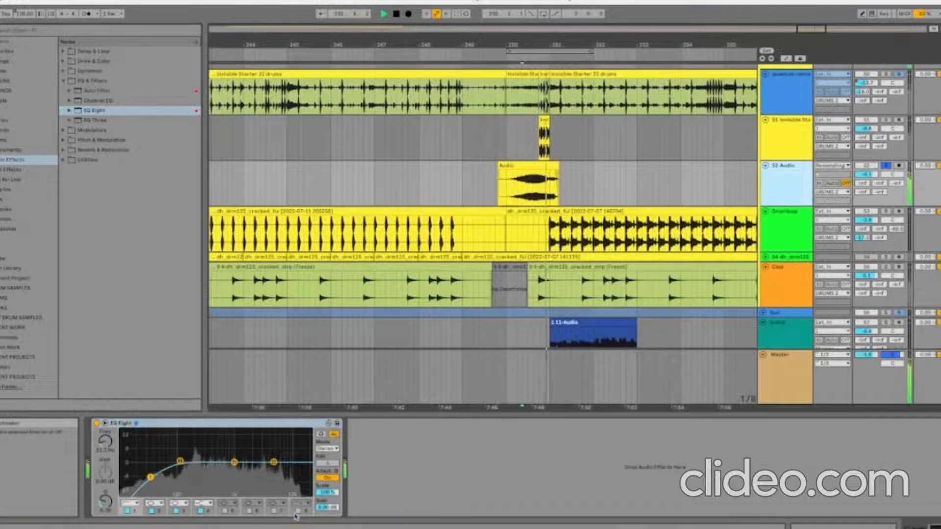
# Step: Enable EQ Eight band 8 to roll off the fill's highs from about 4 kHz, and raise the low-cut frequency during playback
pyautogui.click(297, 512)
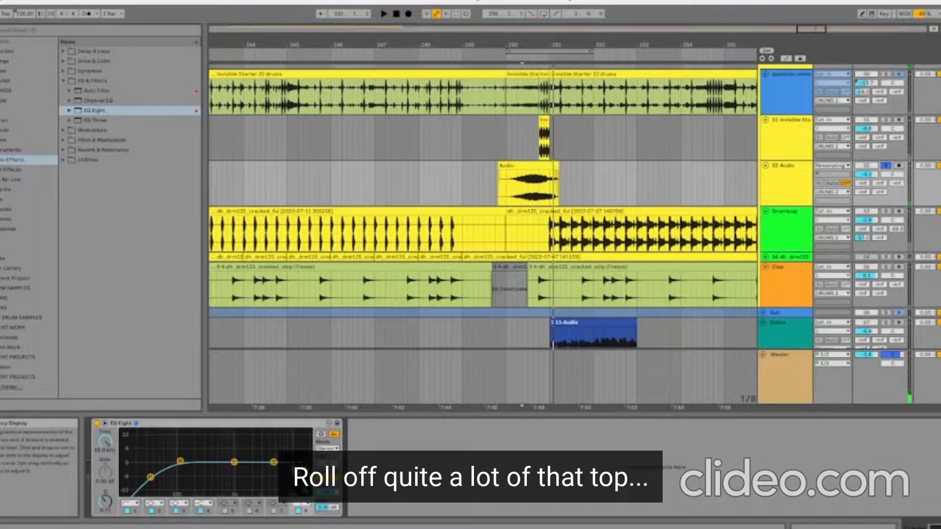
pyautogui.press('space')
pyautogui.moveTo(270, 469); pyautogui.dragTo(266, 469)
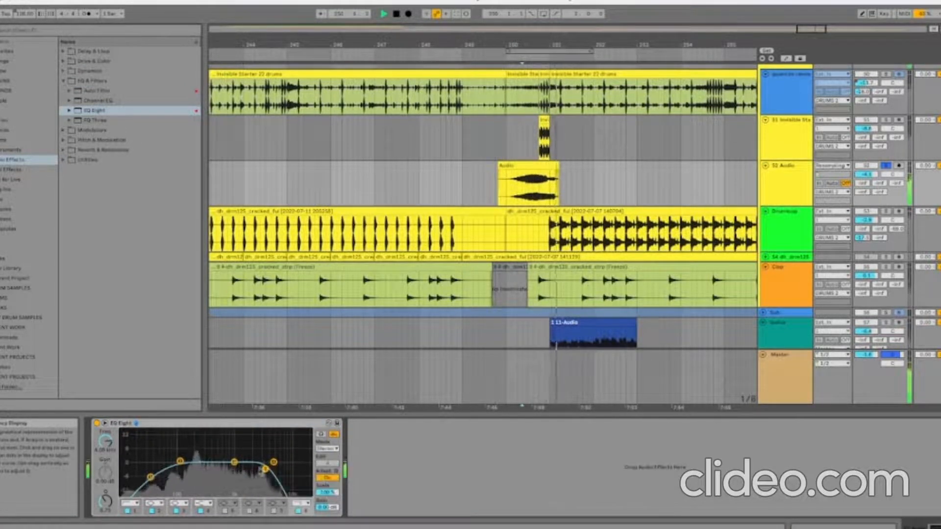
pyautogui.moveTo(150, 478); pyautogui.dragTo(165, 476)
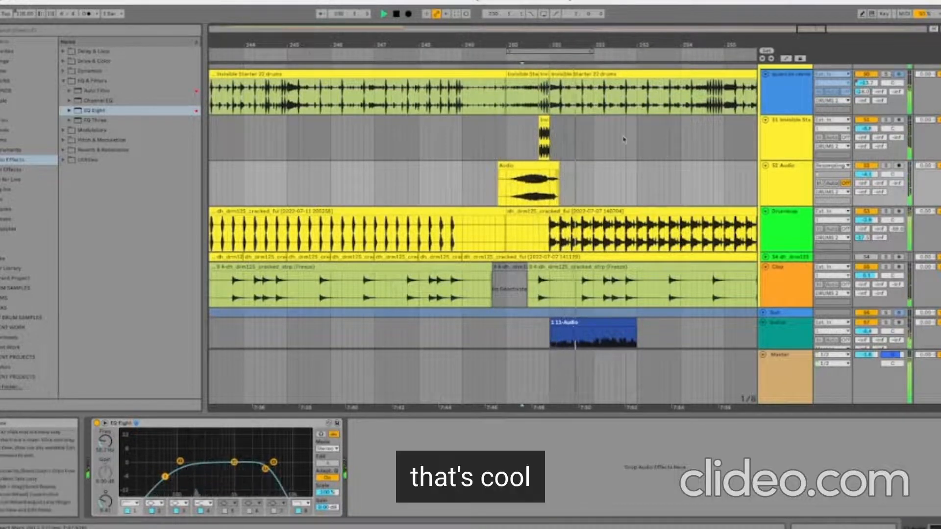
# Step: Unsolo the resampled fill, solo the DRUMS 2 group, and play all drums together from around bar 248 through the fill
pyautogui.press('space')
pyautogui.click(886, 166)
pyautogui.scroll(3, 887, 169)
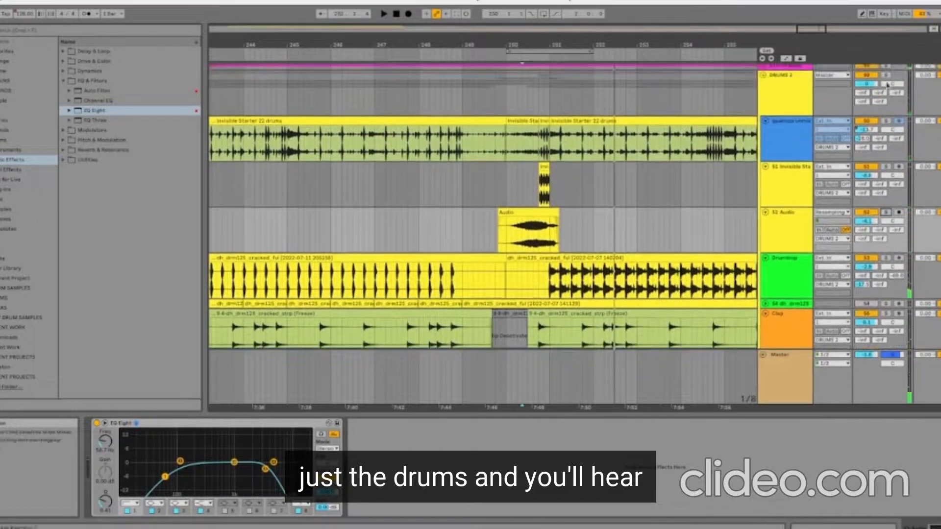
pyautogui.click(887, 75)
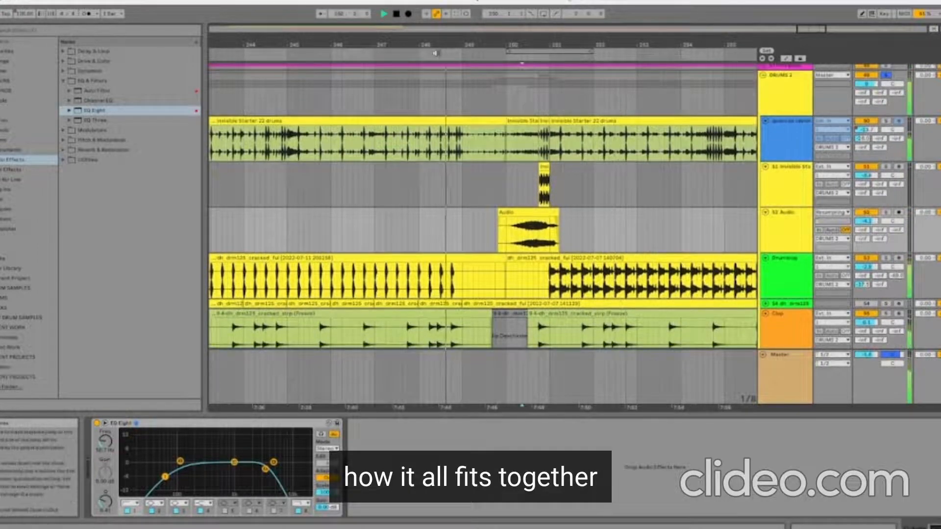
pyautogui.click(436, 53)
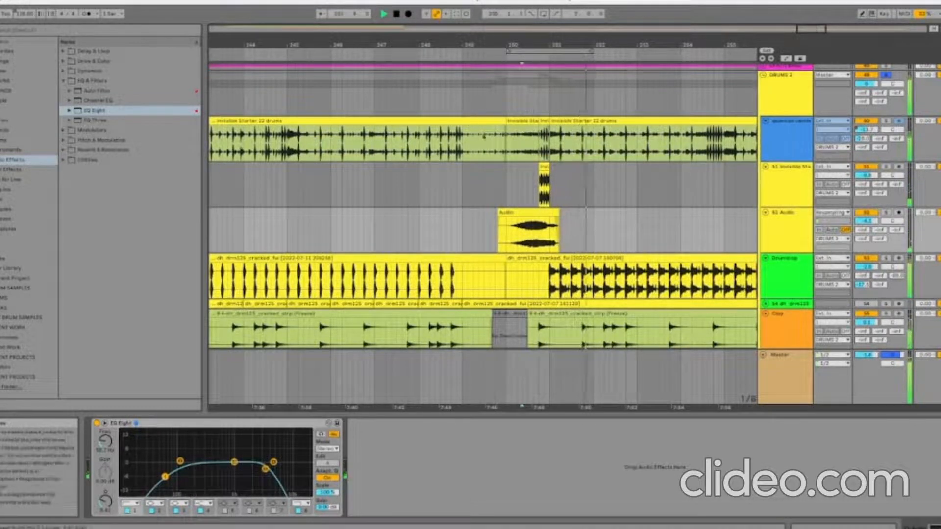
pyautogui.scroll(-3, 643, 174)
pyautogui.press('space')
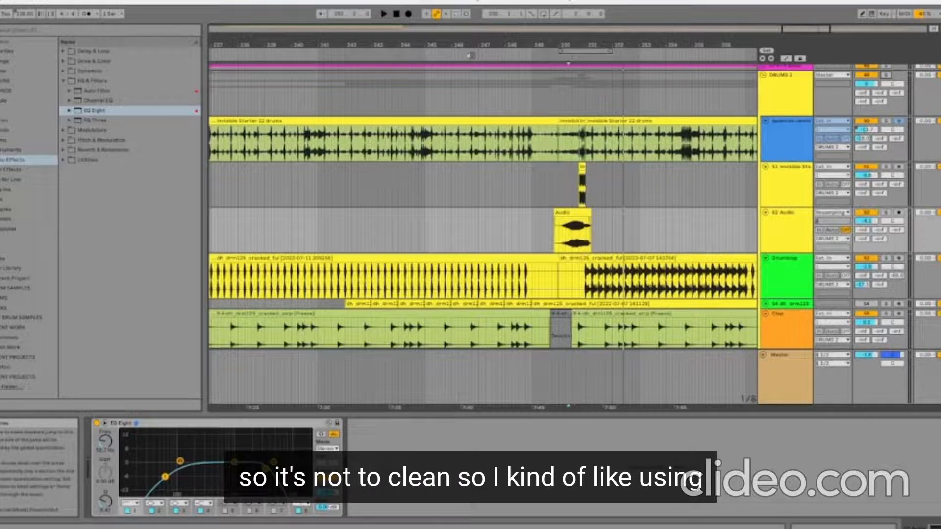
# Step: Compare the device chains on the snare layer track and the resampled fill track
pyautogui.click(779, 196)
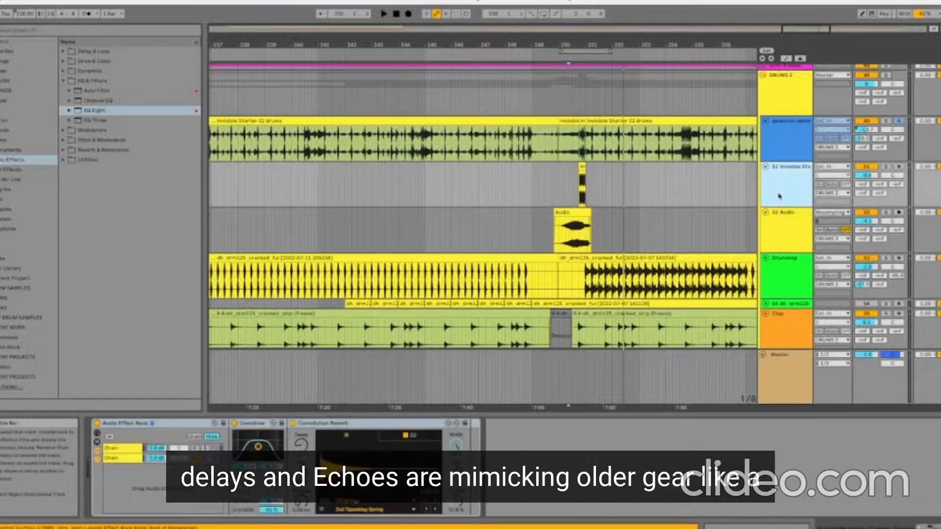
pyautogui.click(780, 221)
pyautogui.click(780, 180)
pyautogui.click(788, 223)
pyautogui.click(783, 184)
pyautogui.click(779, 241)
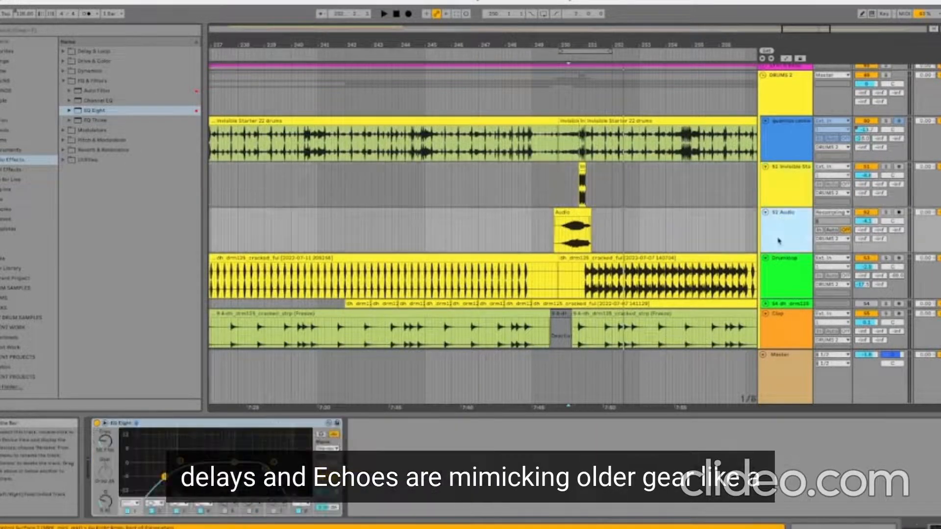
pyautogui.click(787, 197)
pyautogui.click(786, 235)
pyautogui.click(795, 187)
pyautogui.click(786, 227)
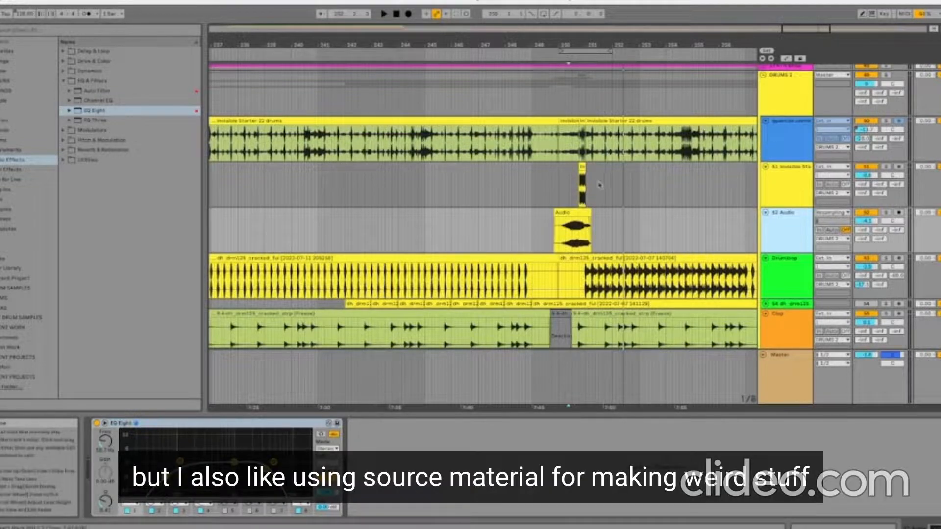
# Step: Solo and play the snare layer around bar 251, and examine the copied snare hits up close
pyautogui.scroll(3, 599, 184)
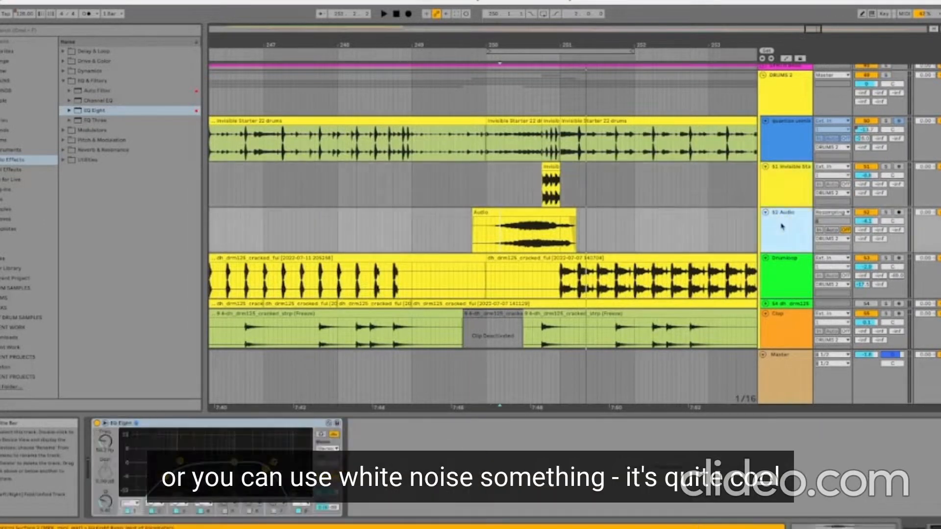
pyautogui.click(781, 180)
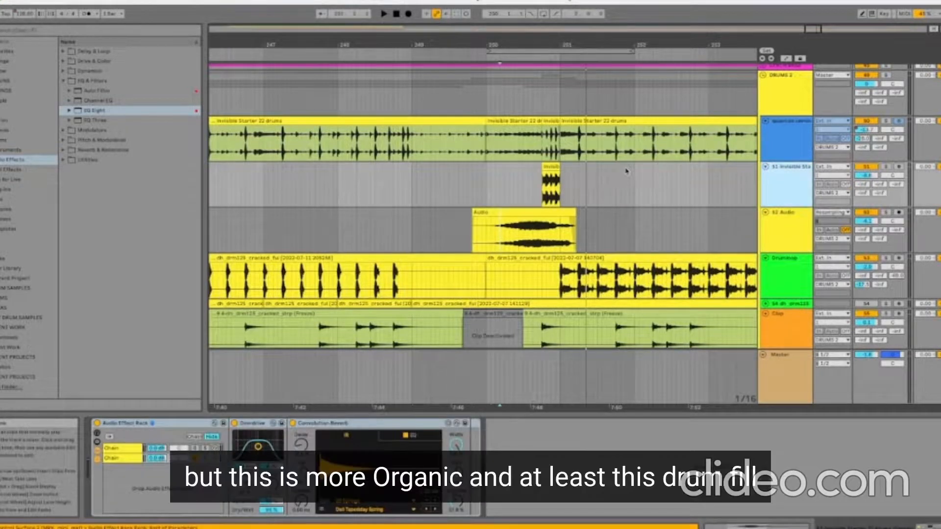
pyautogui.click(886, 167)
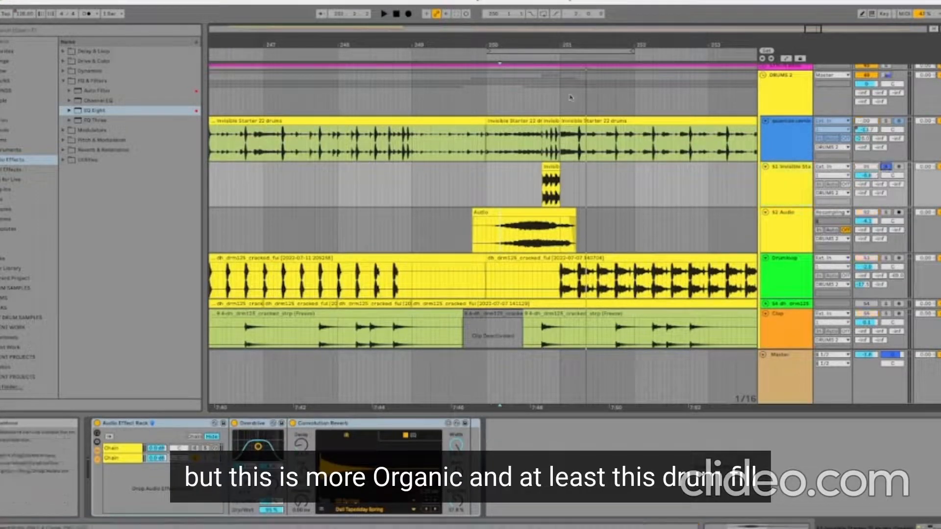
pyautogui.press('space')
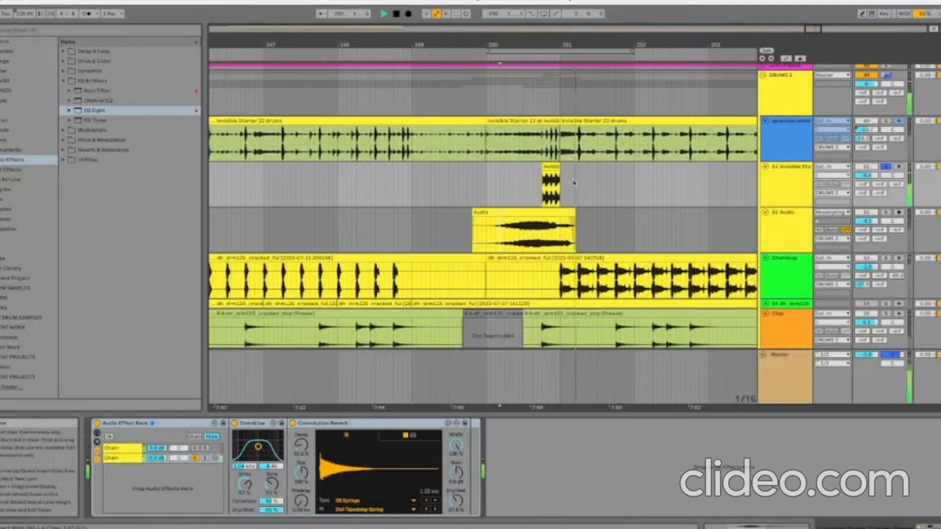
pyautogui.press('space')
pyautogui.scroll(6, 575, 183)
pyautogui.scroll(3, 527, 181)
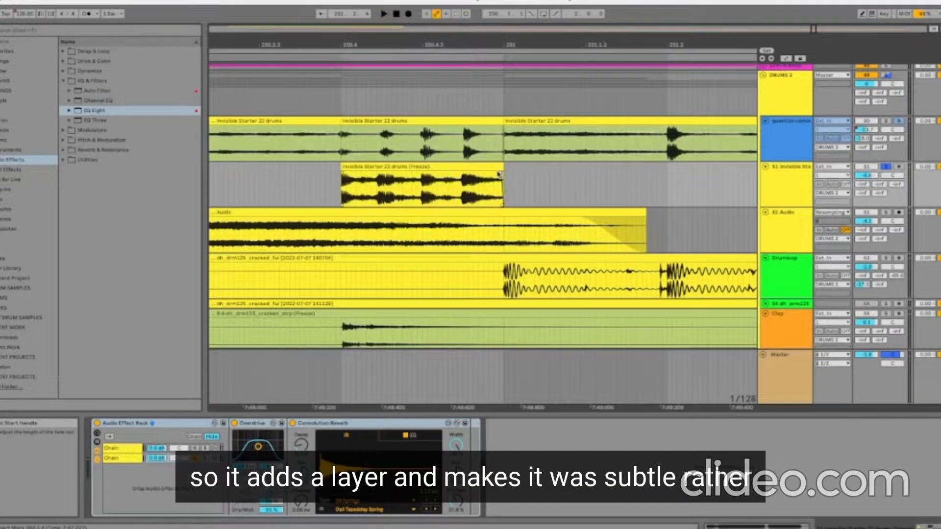
# Step: Unsolo the snare layer and play the finished bar 250 fill within the full arrangement
pyautogui.scroll(-3, 499, 175)
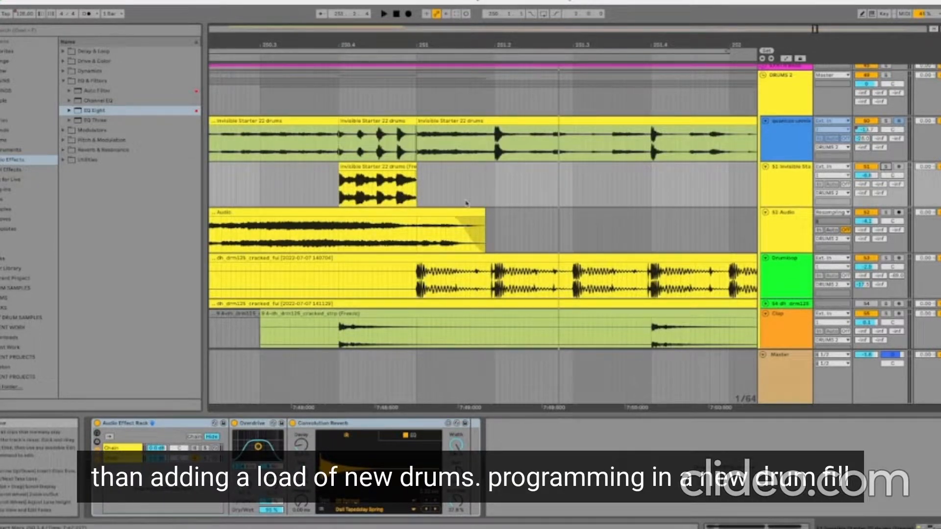
pyautogui.scroll(-2, 498, 220)
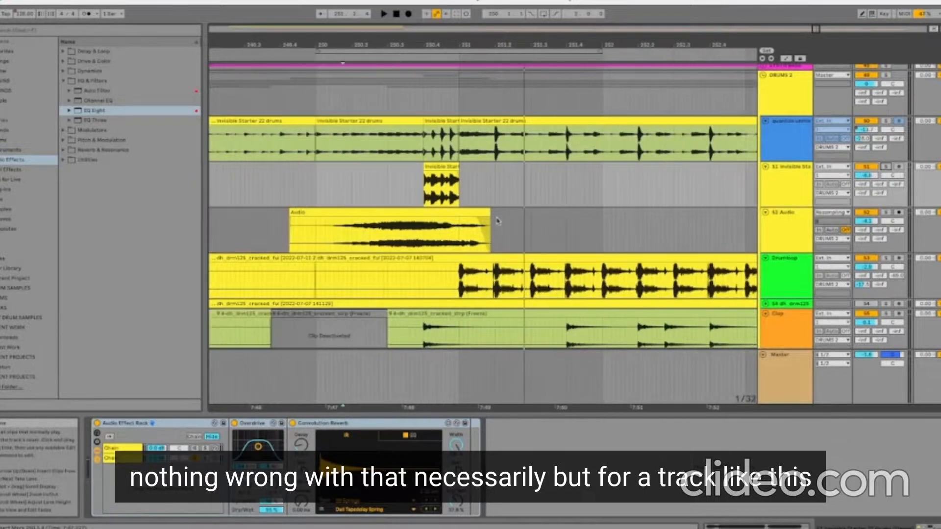
pyautogui.hscroll(-3, 498, 221)
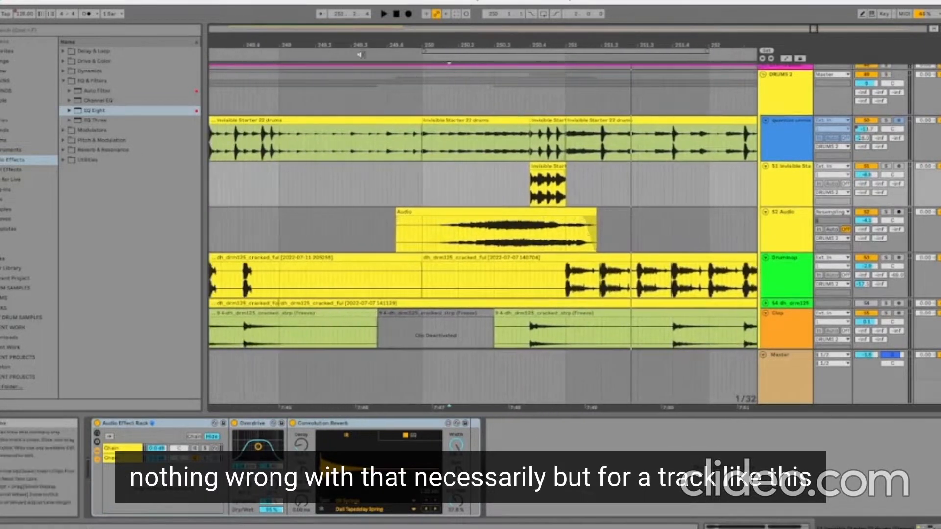
pyautogui.scroll(-5, 302, 73)
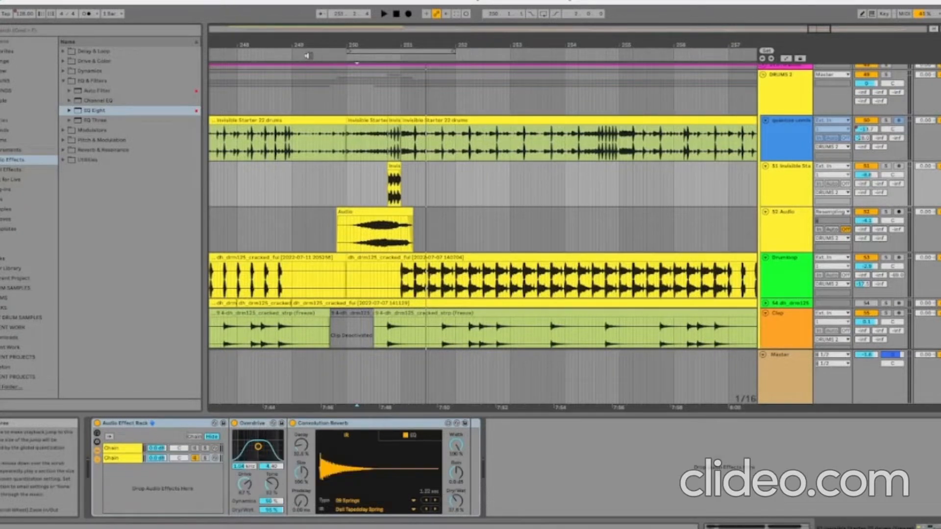
pyautogui.press('space')
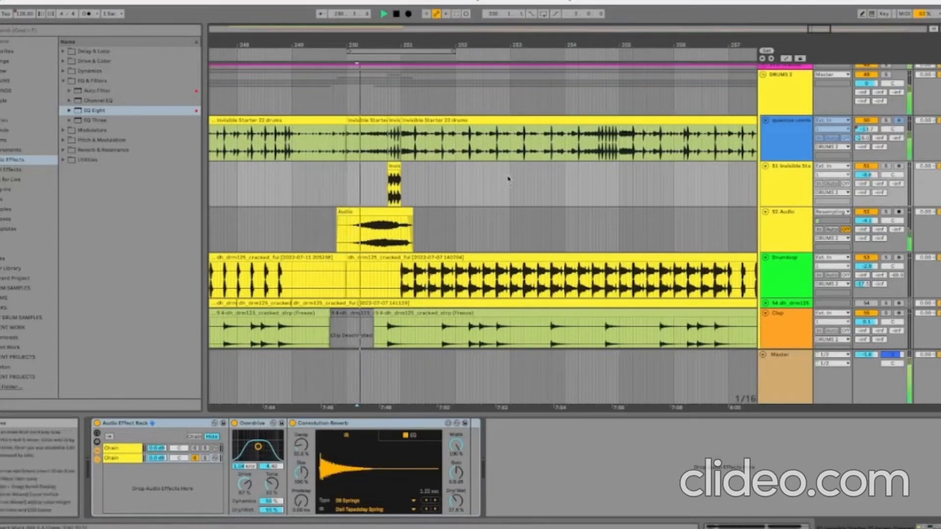